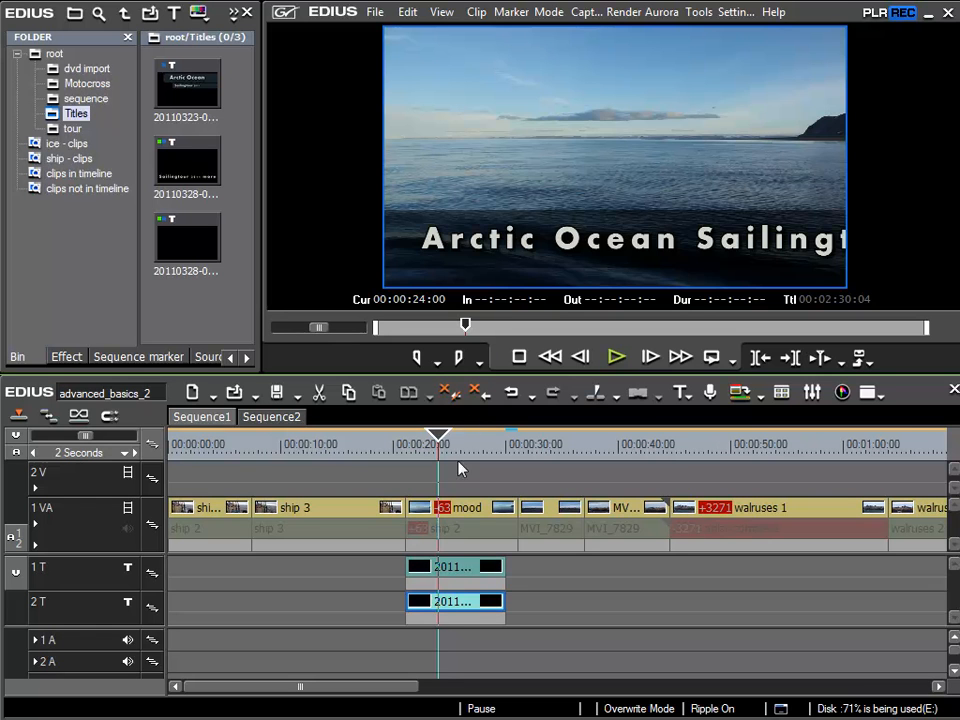
Move the timeline cursor to 00:00:24:17 and create a new QuickTitler clip in the Titles folder.
left_click_drag(442, 452, 446, 452)
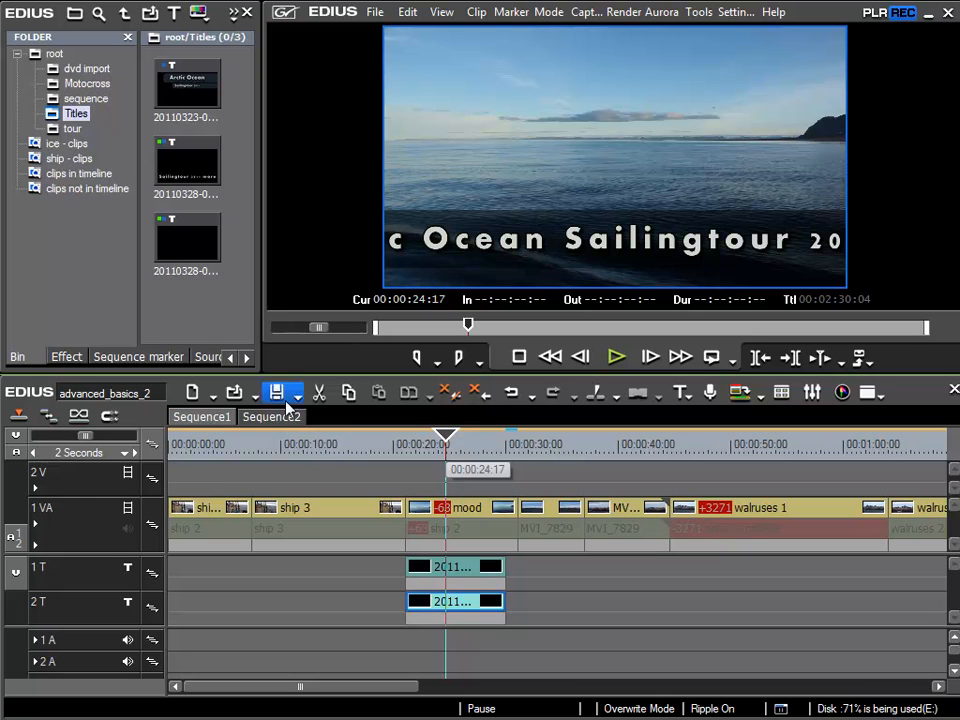
right_click(171, 307)
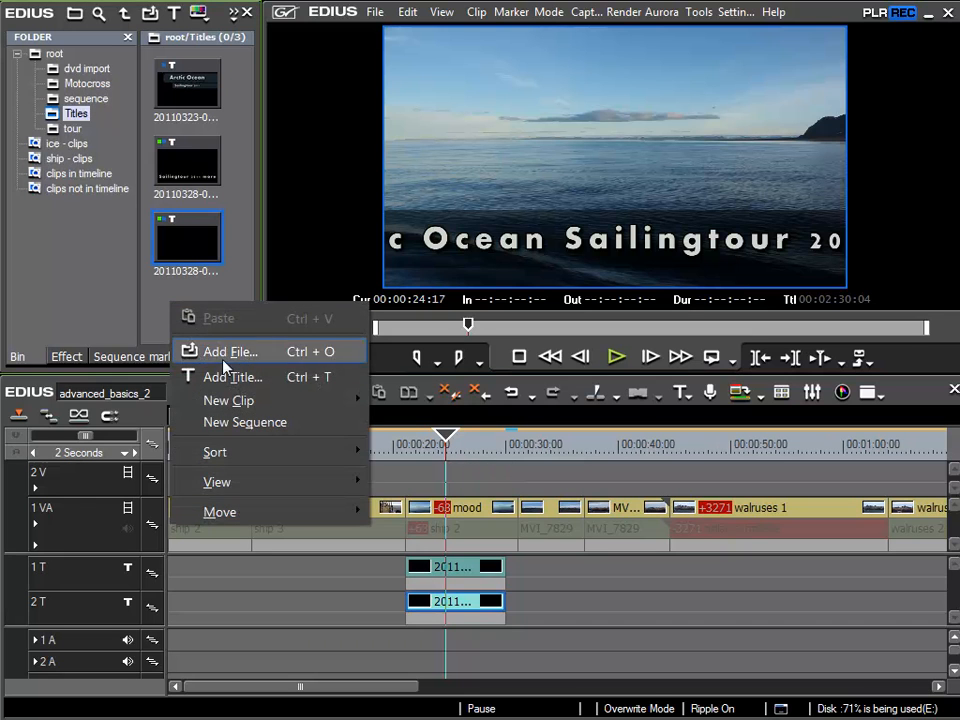
mouse_move(306, 403)
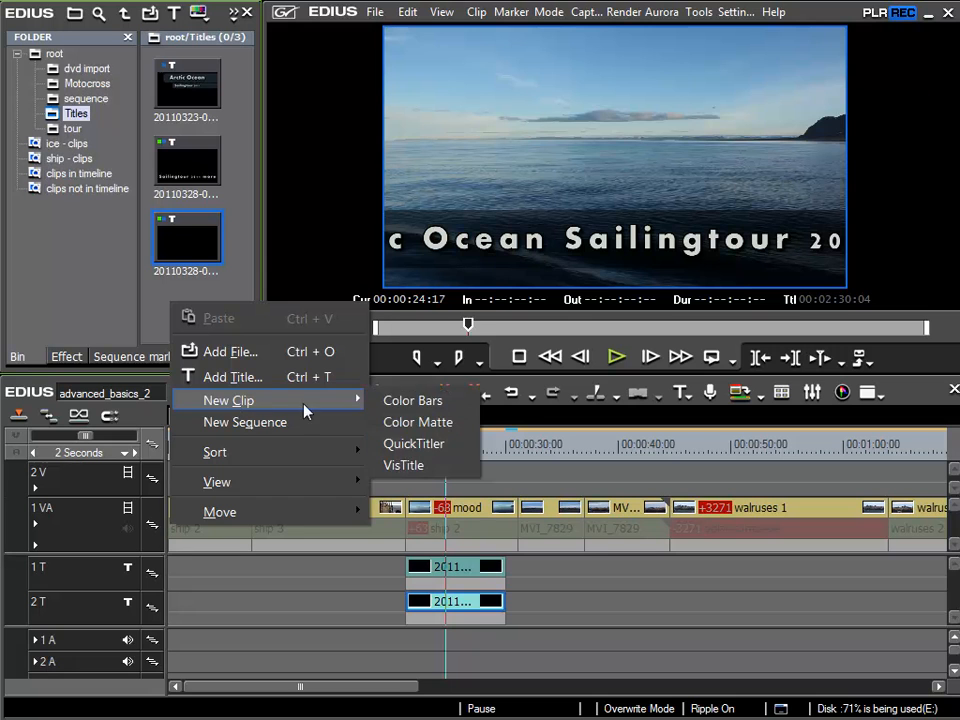
left_click(414, 444)
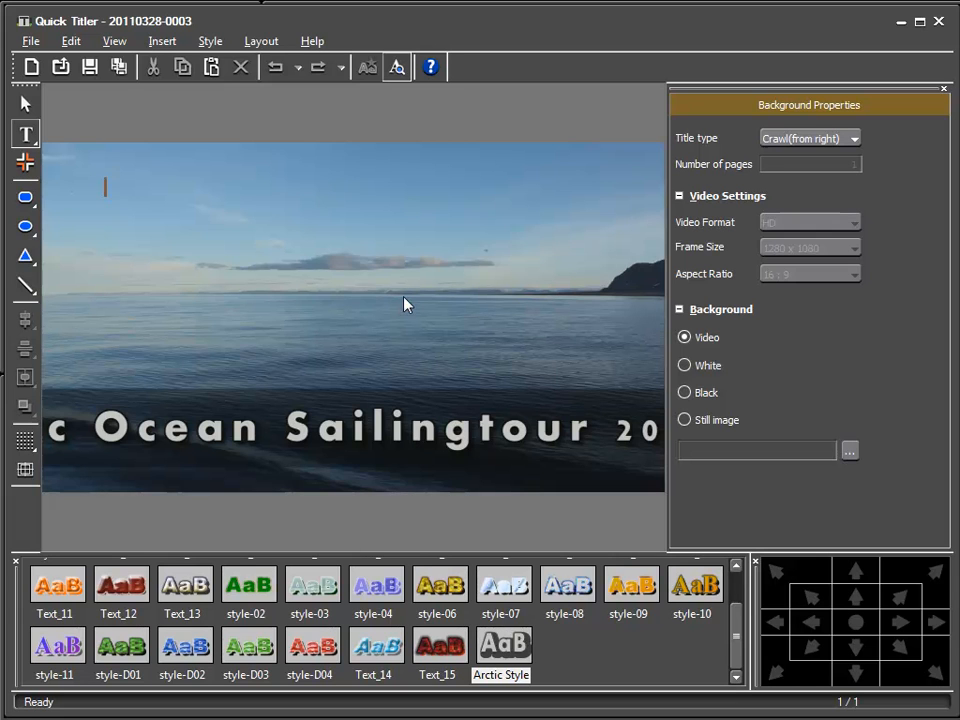
Place an image with the ost transp style in the sky area of the title and restore its original size.
left_click(26, 166)
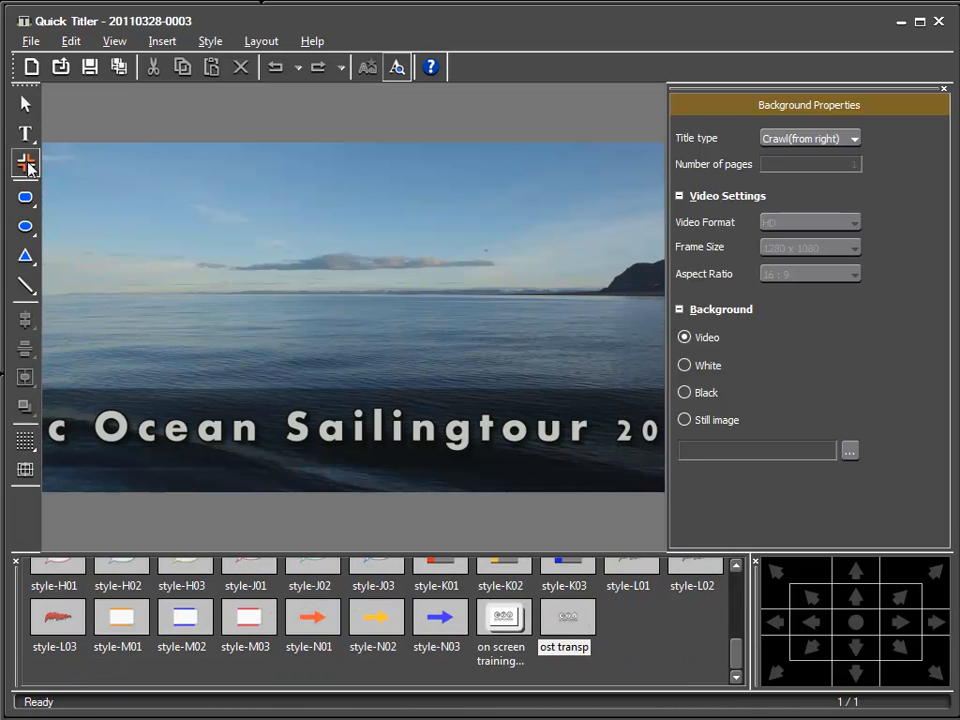
left_click(577, 627)
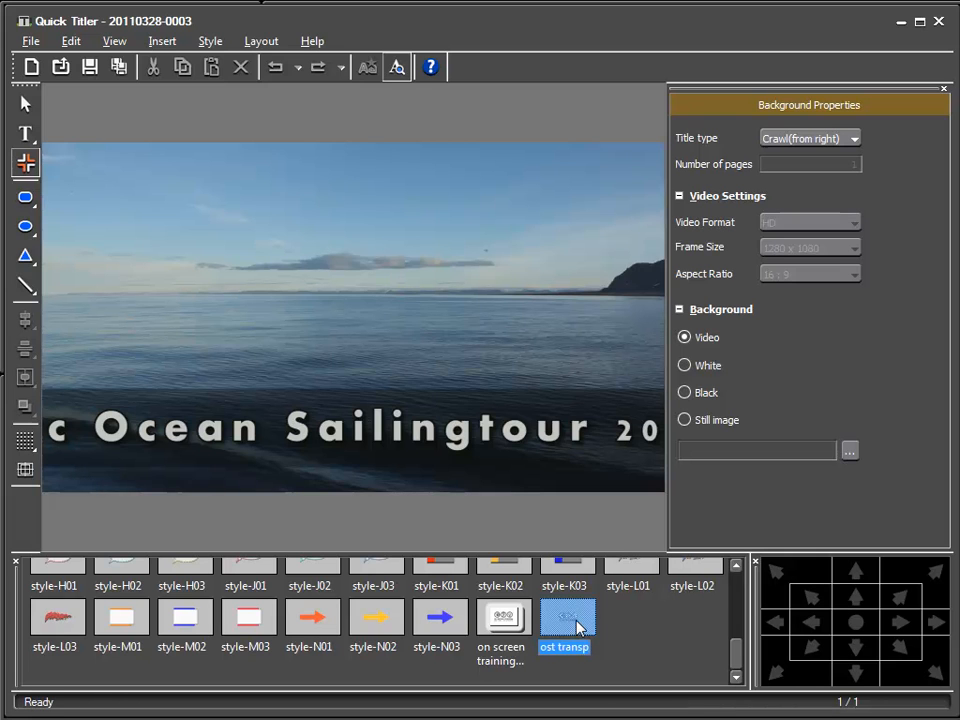
left_click(190, 210)
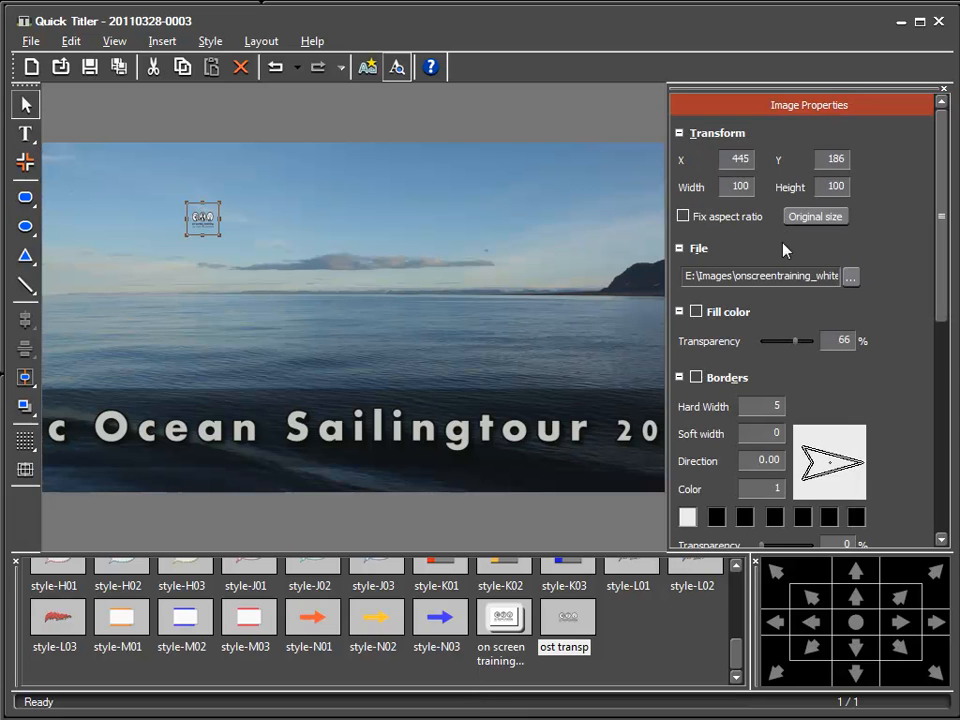
left_click(823, 219)
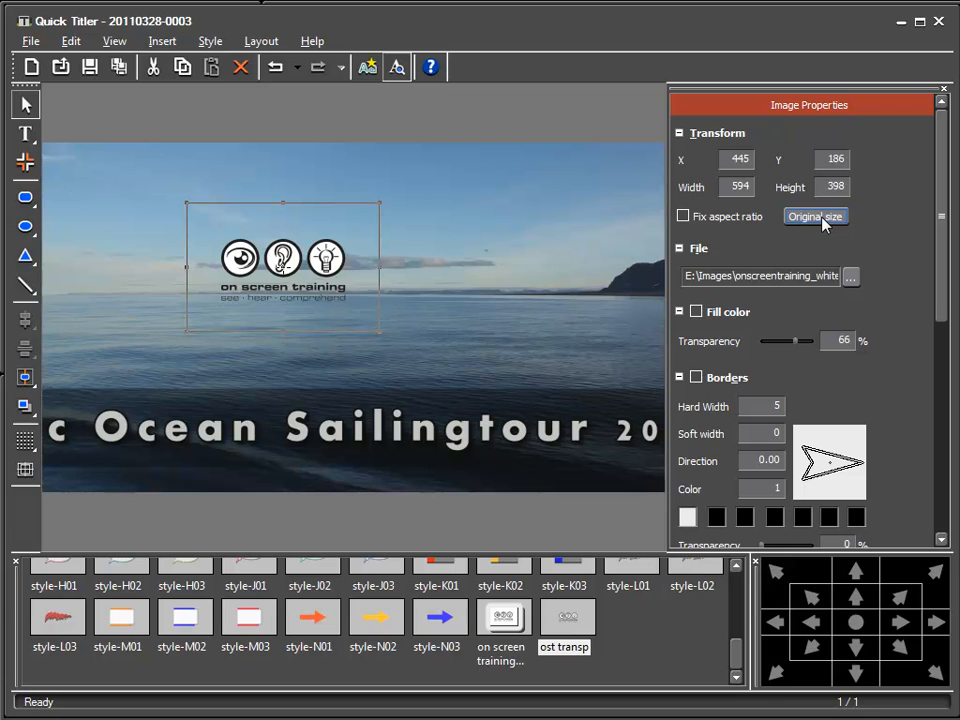
Fix the logo image's aspect ratio and move it over the horizon to about X 347, Y 222.
left_click(684, 217)
left_click_drag(341, 270, 276, 392)
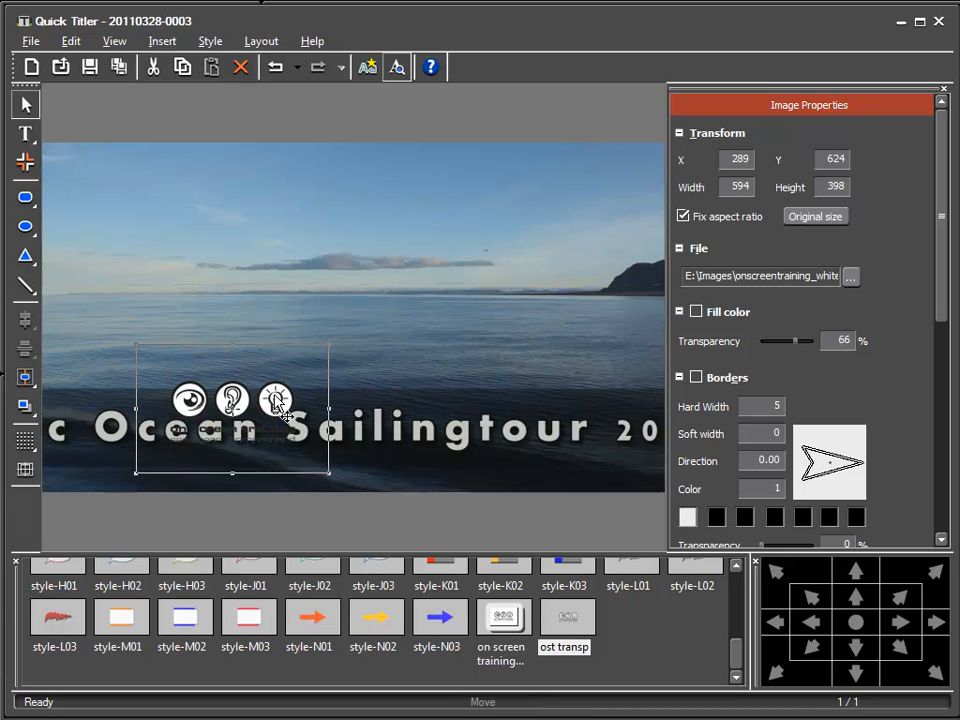
left_click_drag(283, 412, 302, 281)
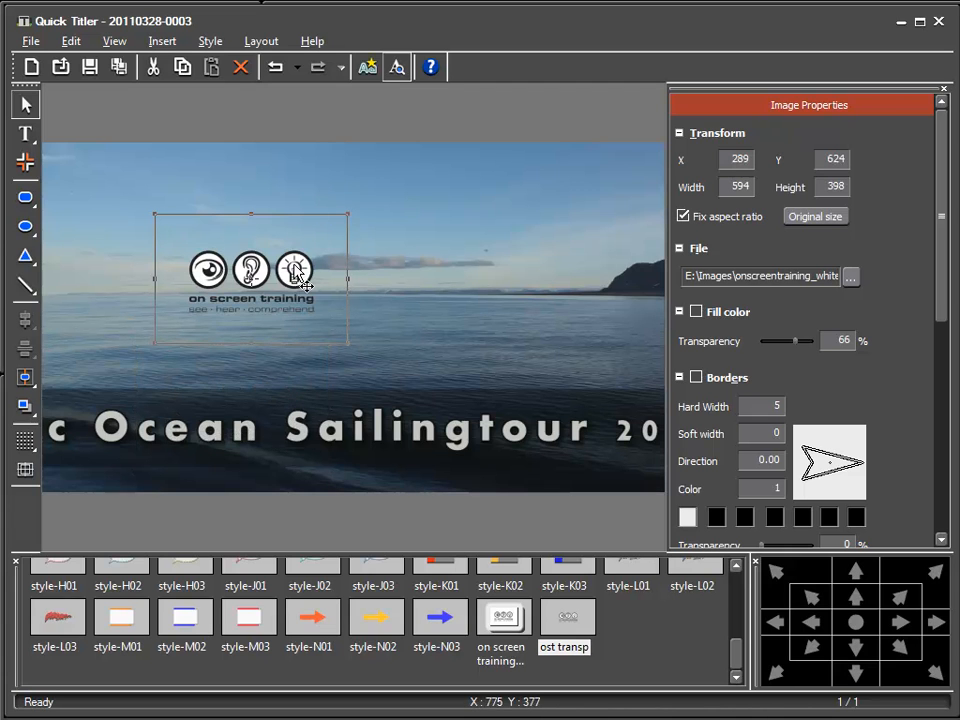
Draw an Ellipse_01 oval over the logo, shrink it, and shift it so it covers only the logo's light-bulb end.
left_click(28, 229)
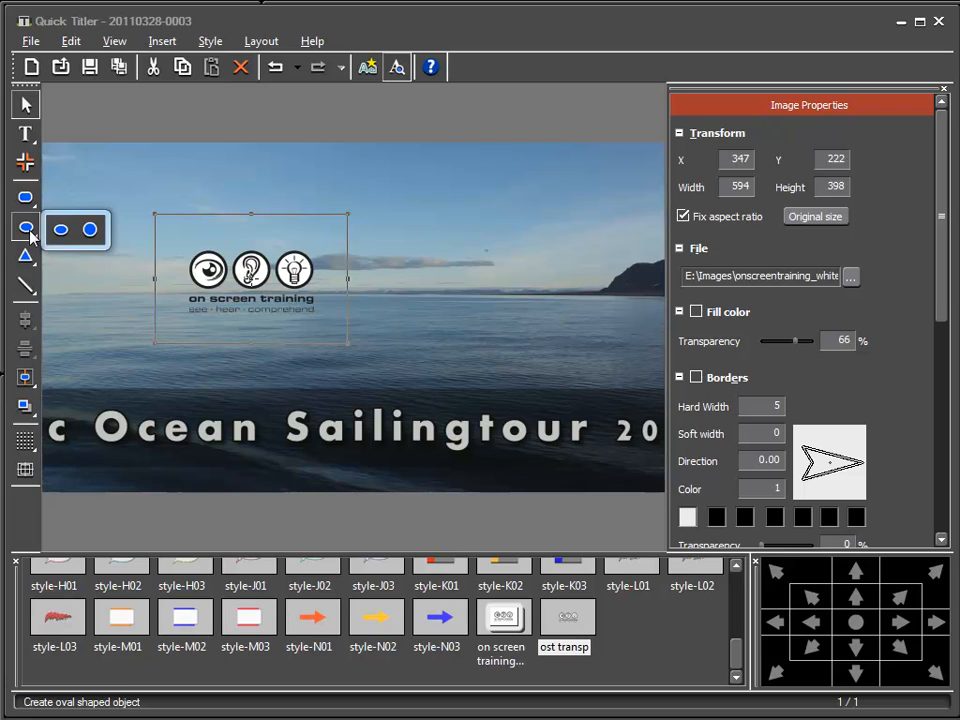
left_click(62, 228)
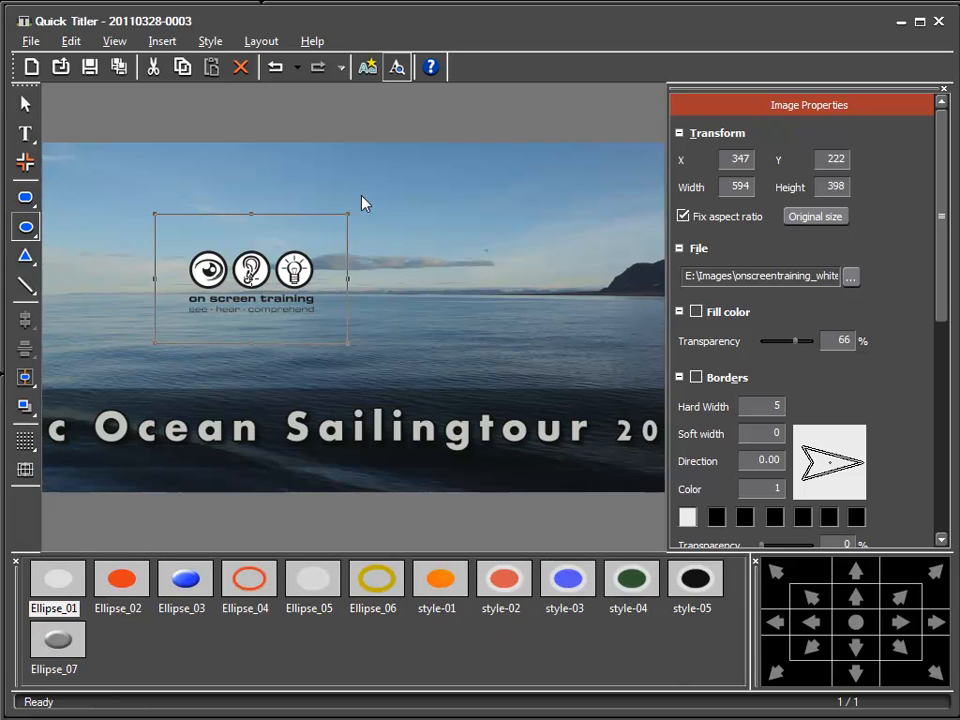
left_click_drag(105, 170, 460, 372)
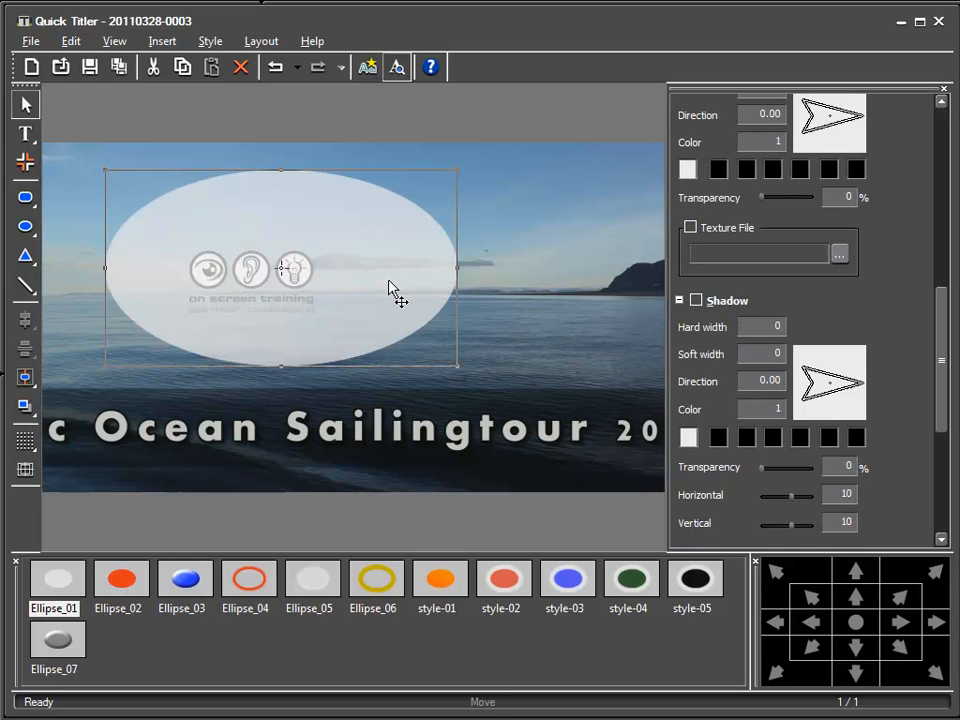
left_click_drag(457, 366, 370, 325)
left_click_drag(276, 200, 446, 238)
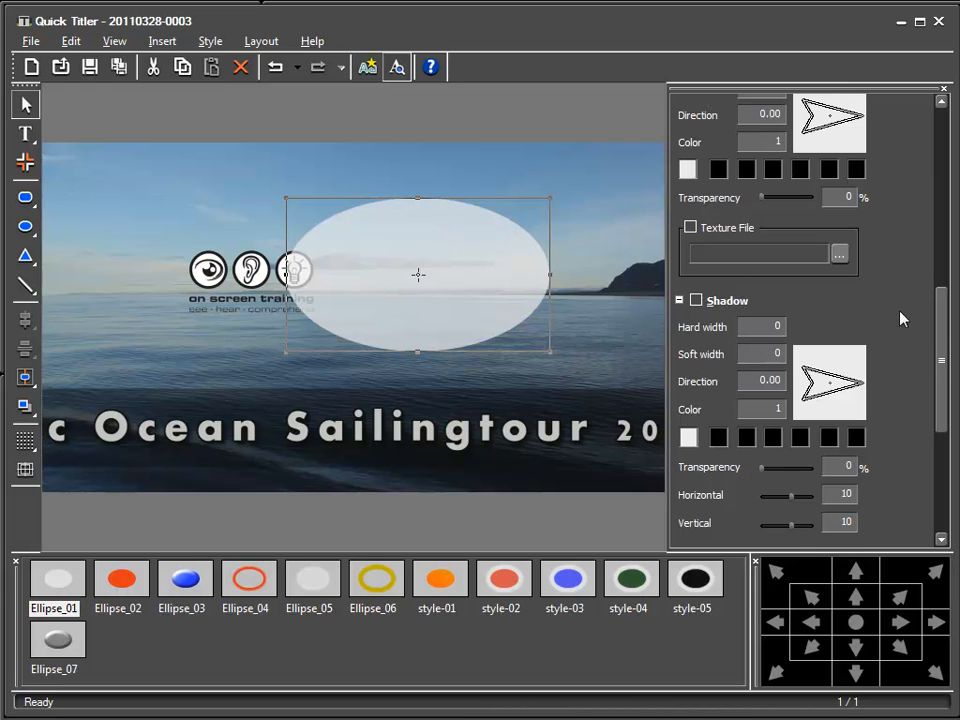
Set the ellipse's fill color transparency to 0%.
left_click_drag(940, 338, 940, 201)
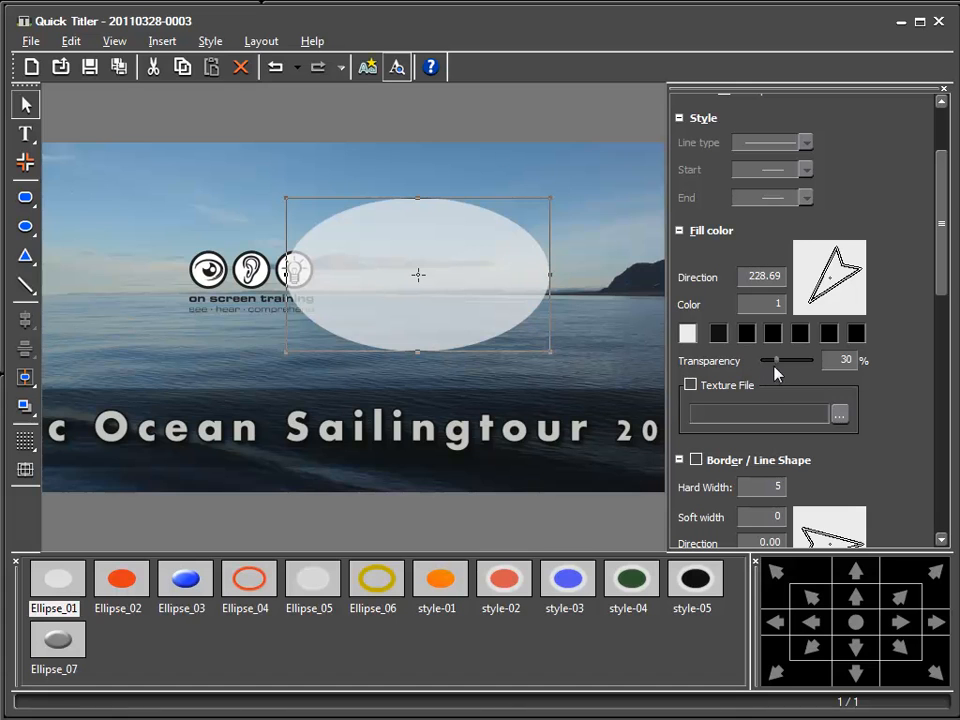
left_click_drag(776, 360, 750, 360)
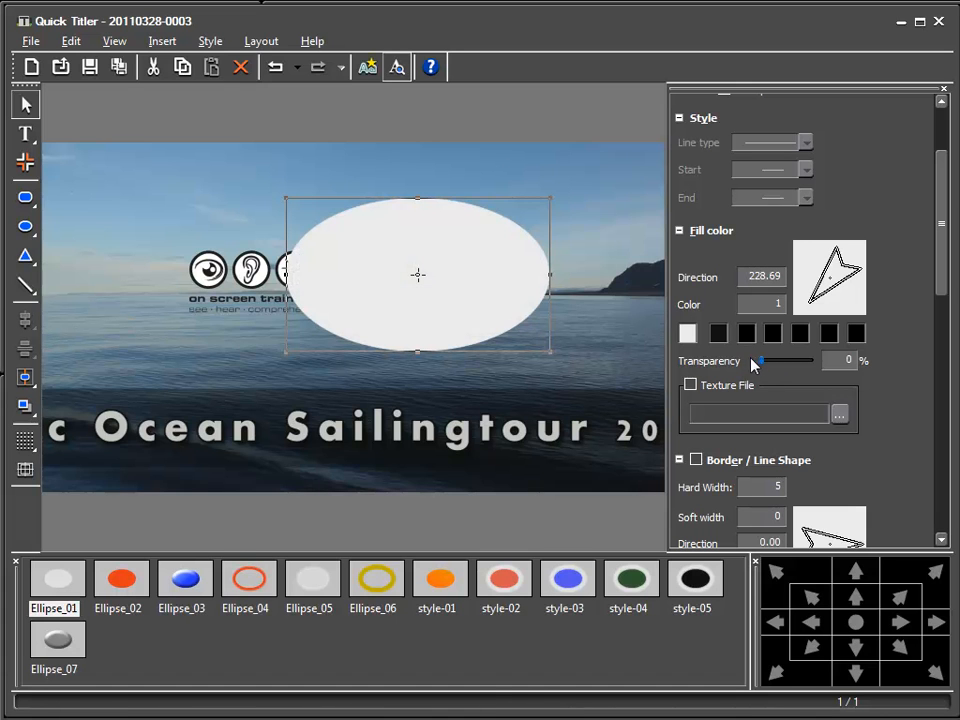
Send the ellipse behind the logo and move it so it surrounds the whole logo.
left_click_drag(490, 282, 442, 284)
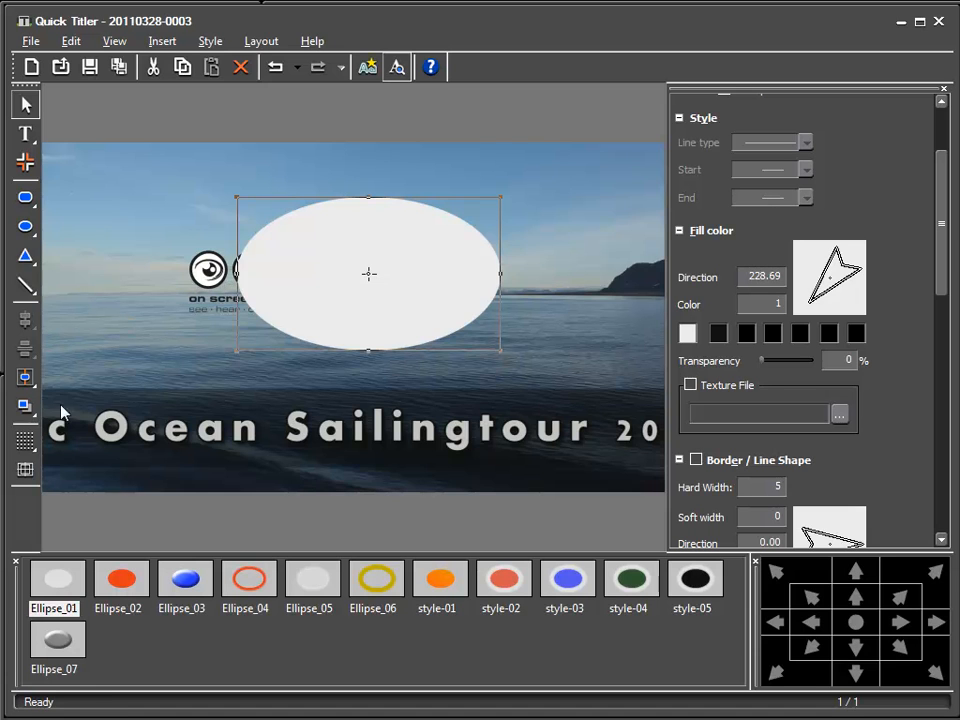
left_click(27, 410)
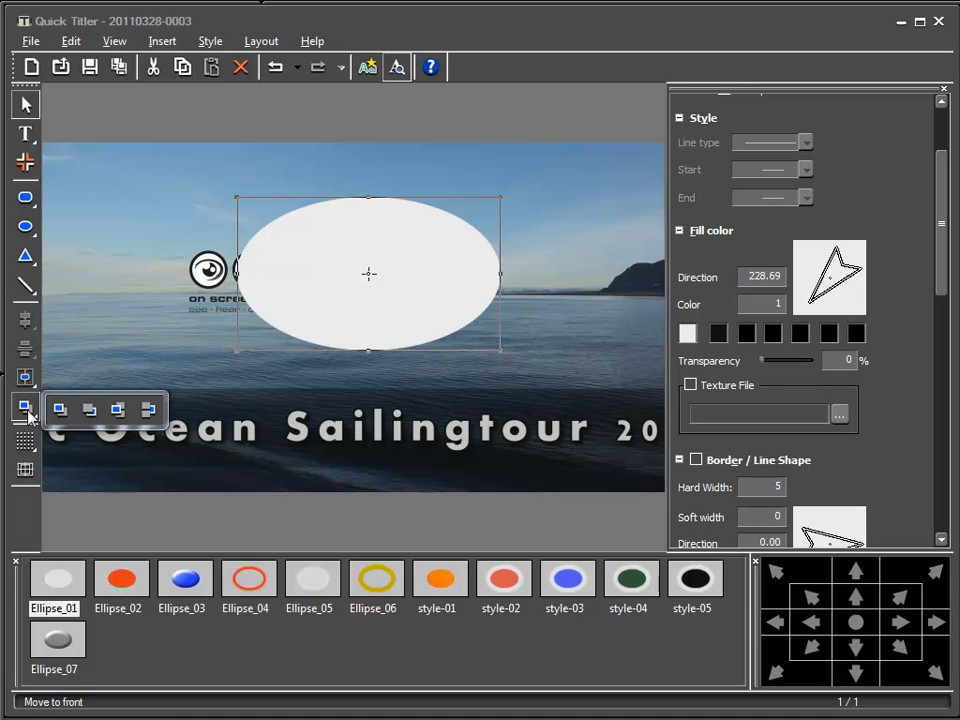
left_click(149, 412)
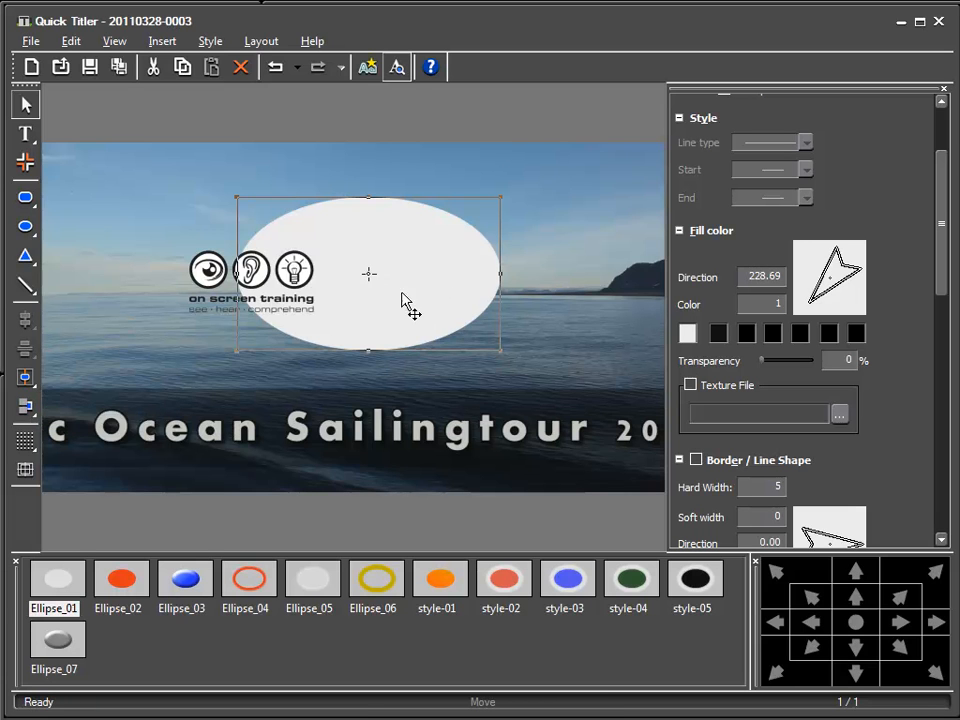
left_click_drag(437, 274, 357, 290)
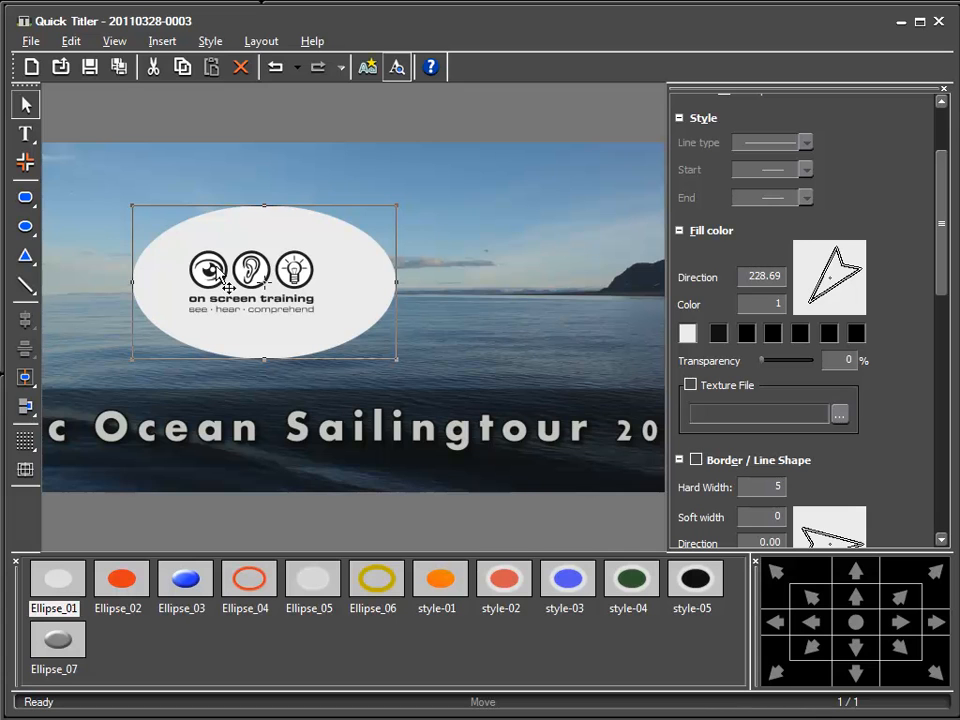
Select the logo and ellipse together and align their centers horizontally and vertically.
left_click_drag(78, 179, 435, 379)
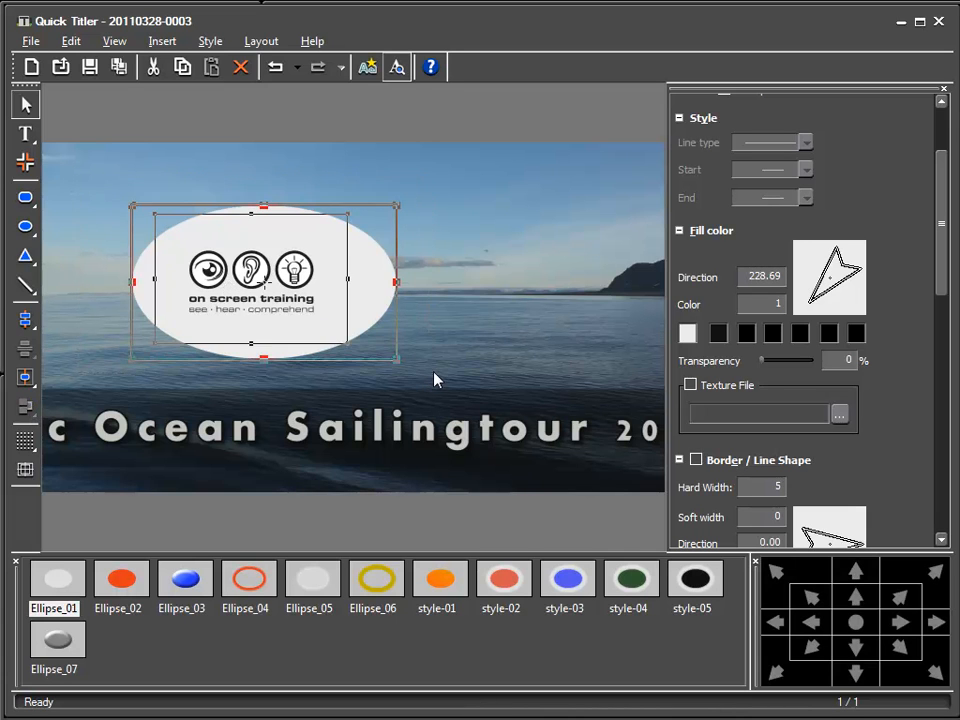
left_click(33, 329)
left_click(206, 322)
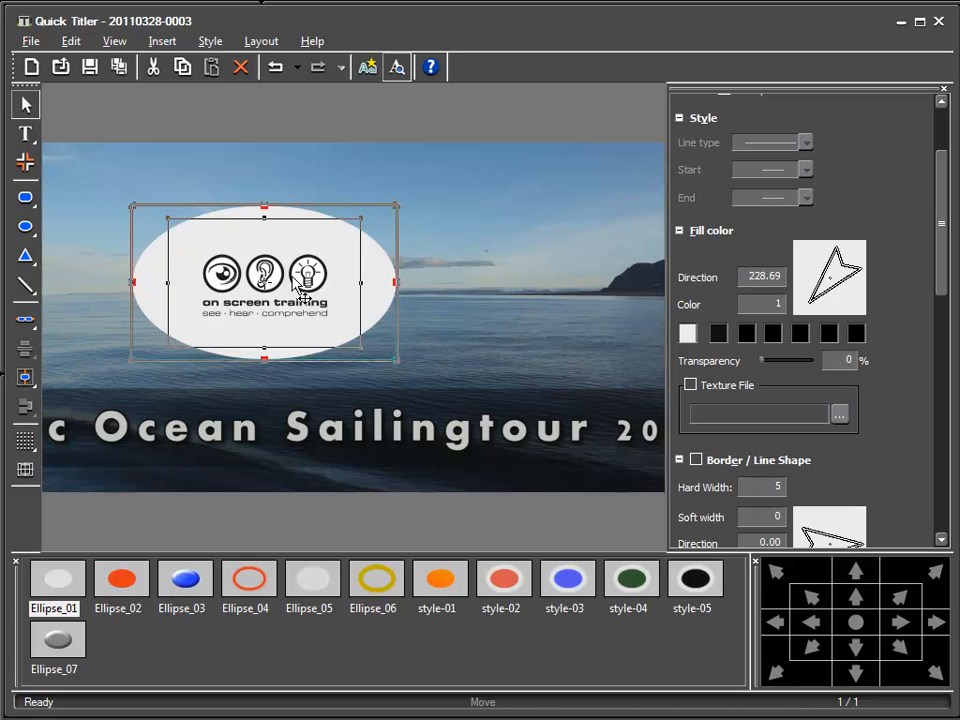
left_click(470, 275)
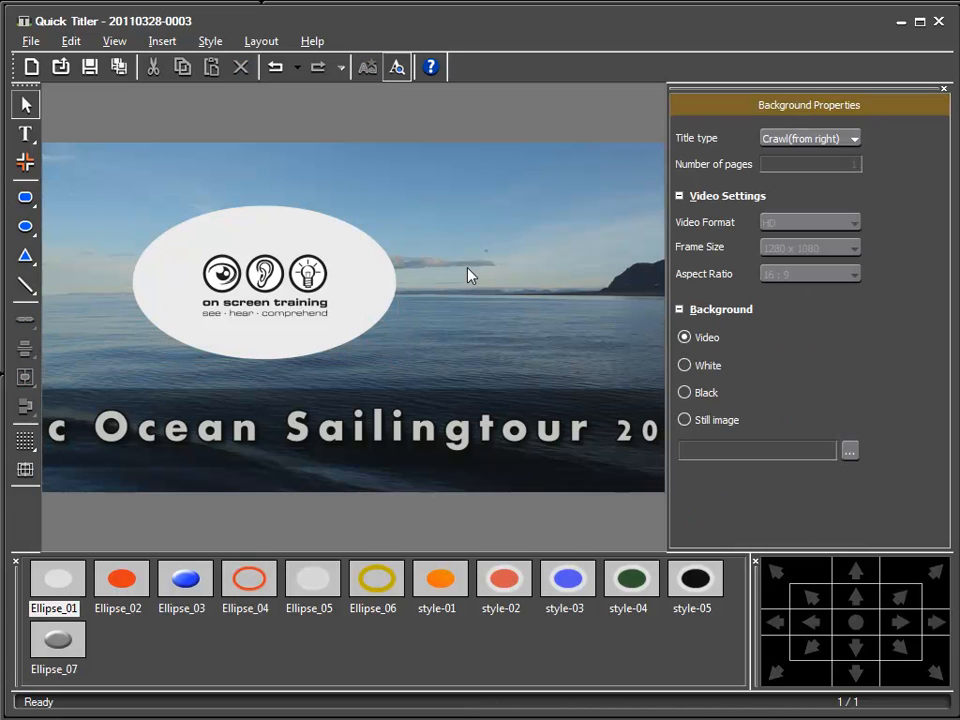
Select the ellipse and inspect its first fill color, keeping the current white.
left_click(362, 272)
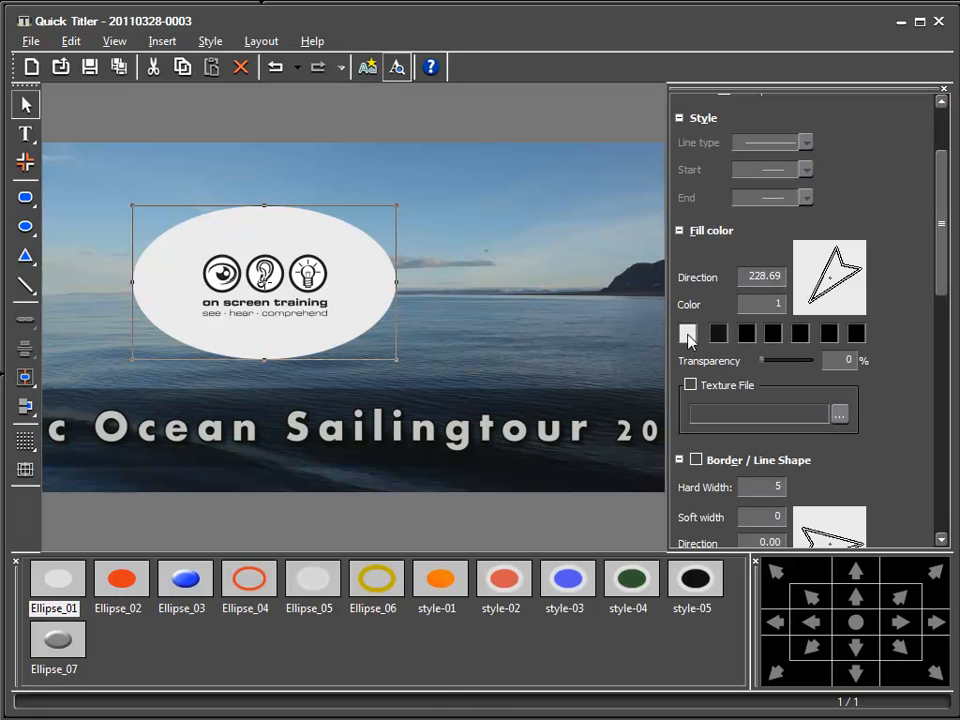
left_click(688, 336)
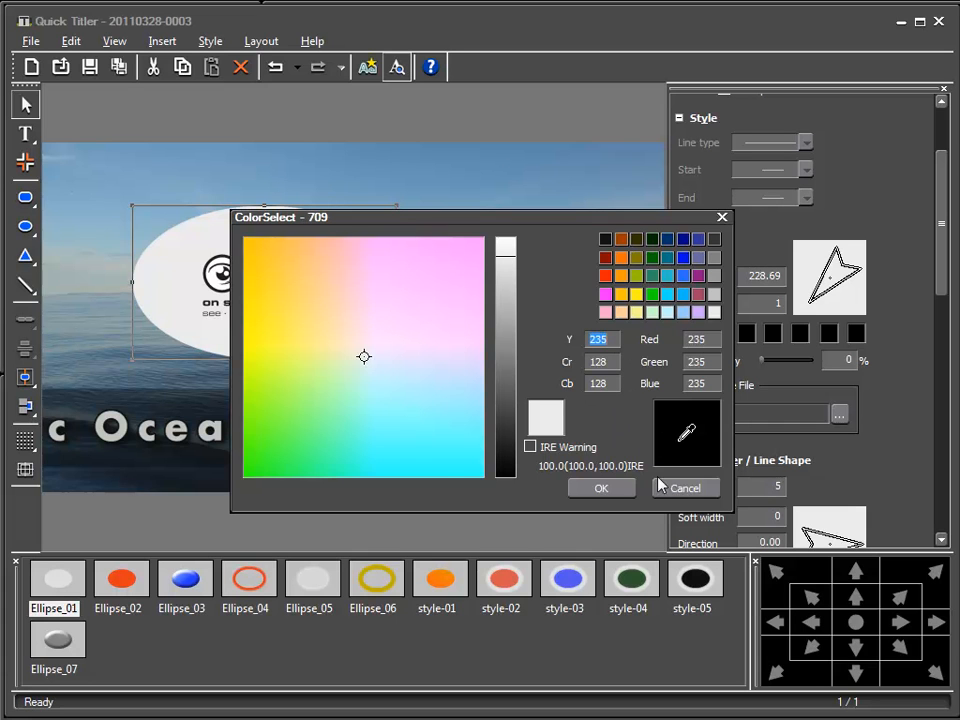
left_click(603, 489)
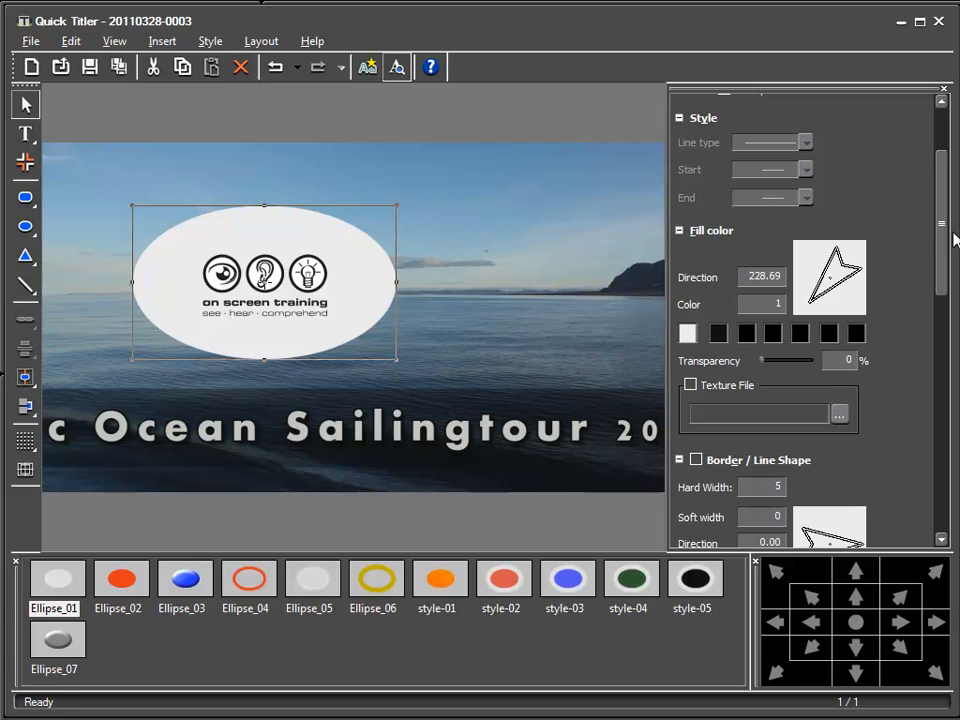
Enable an inside emboss on the ellipse with angle 10 and edge height 10.
scroll(918, 300, "down", 5)
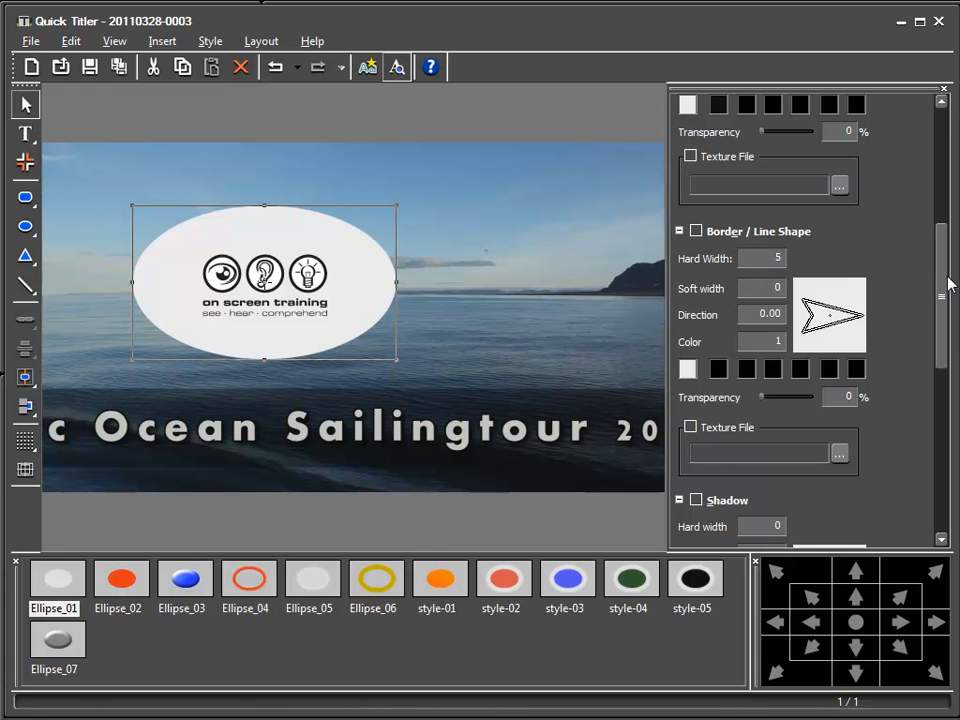
left_click_drag(945, 283, 945, 432)
left_click(696, 320)
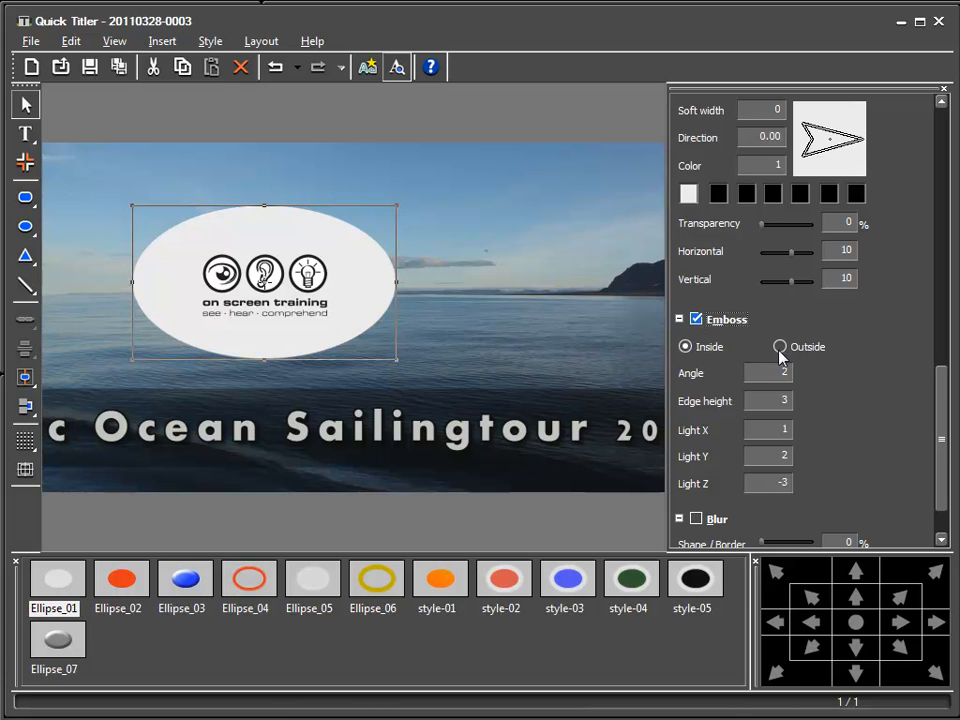
left_click_drag(775, 374, 775, 339)
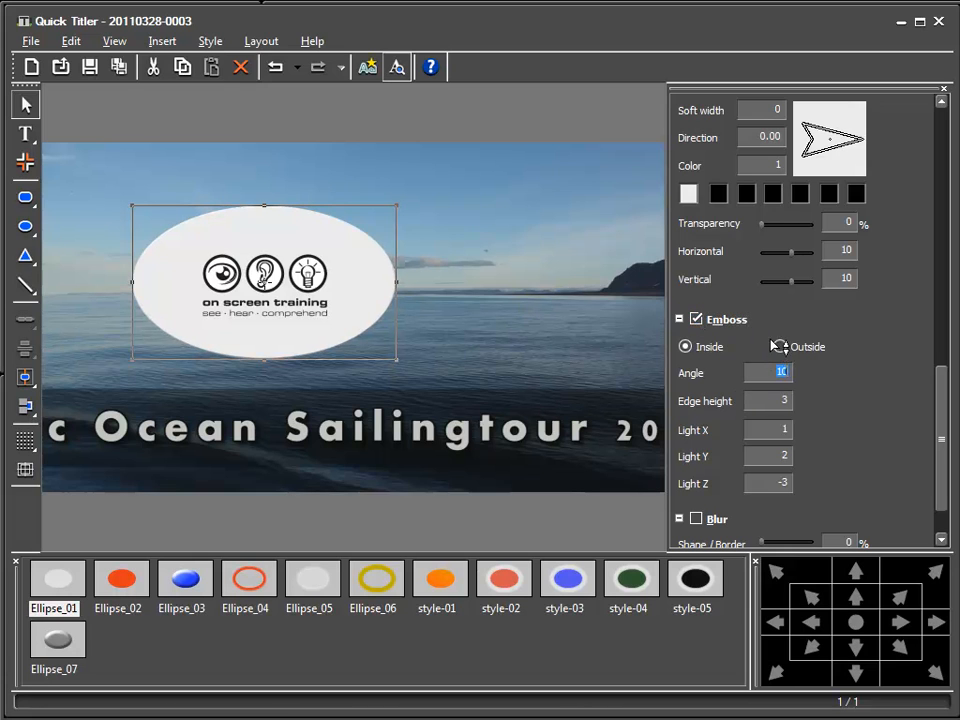
left_click_drag(768, 404, 780, 346)
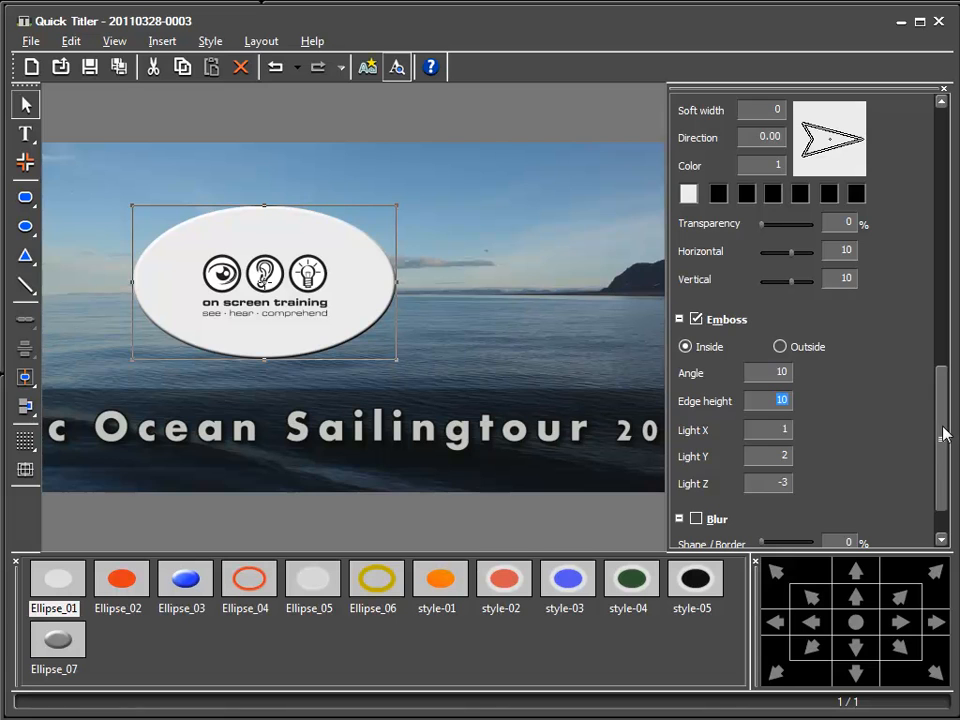
Enable the ellipse's shadow, color it black, and set its soft width to 20.
left_click_drag(945, 432, 946, 360)
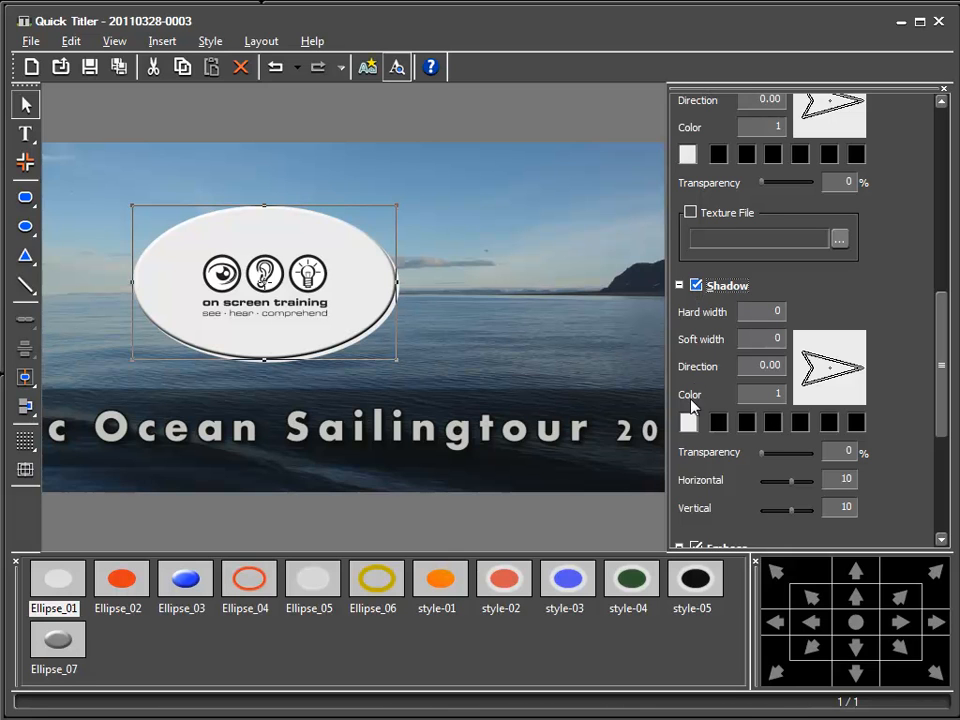
left_click(688, 425)
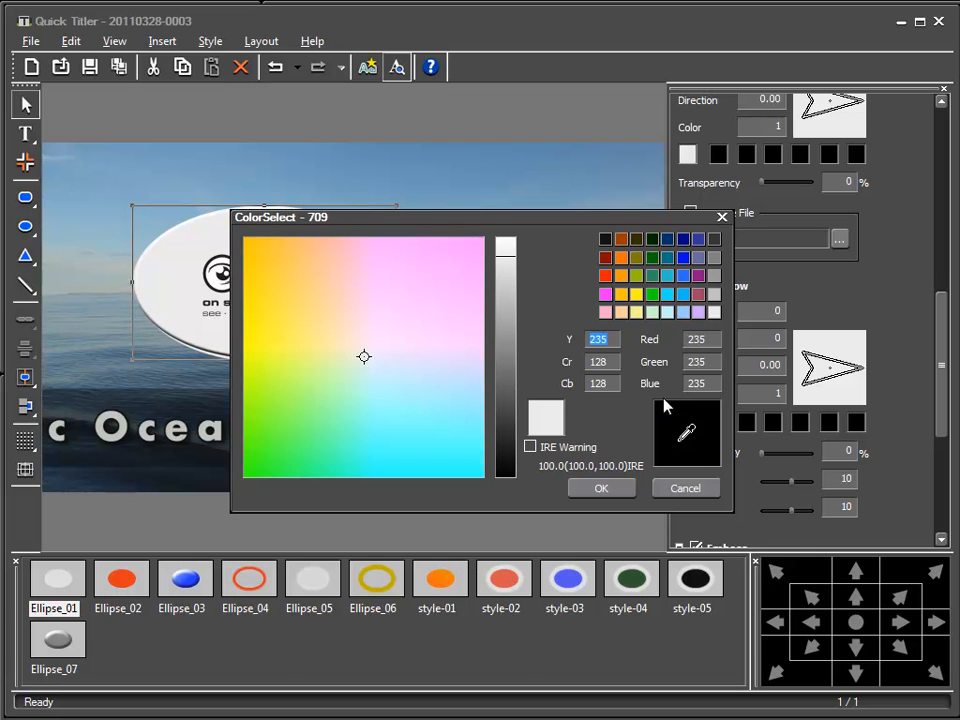
left_click(606, 240)
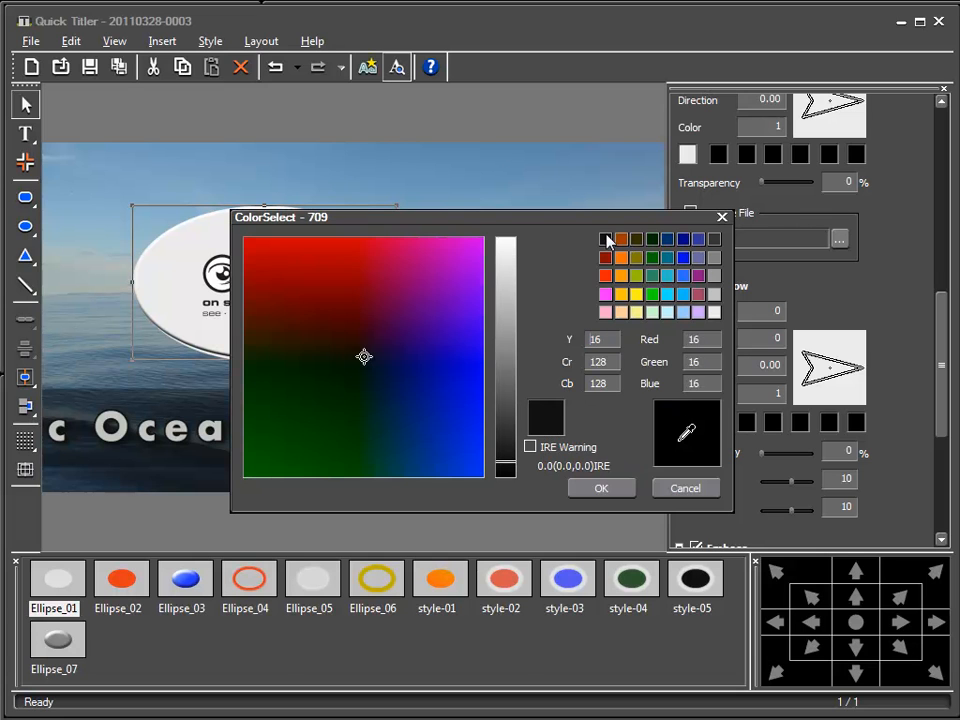
left_click(597, 490)
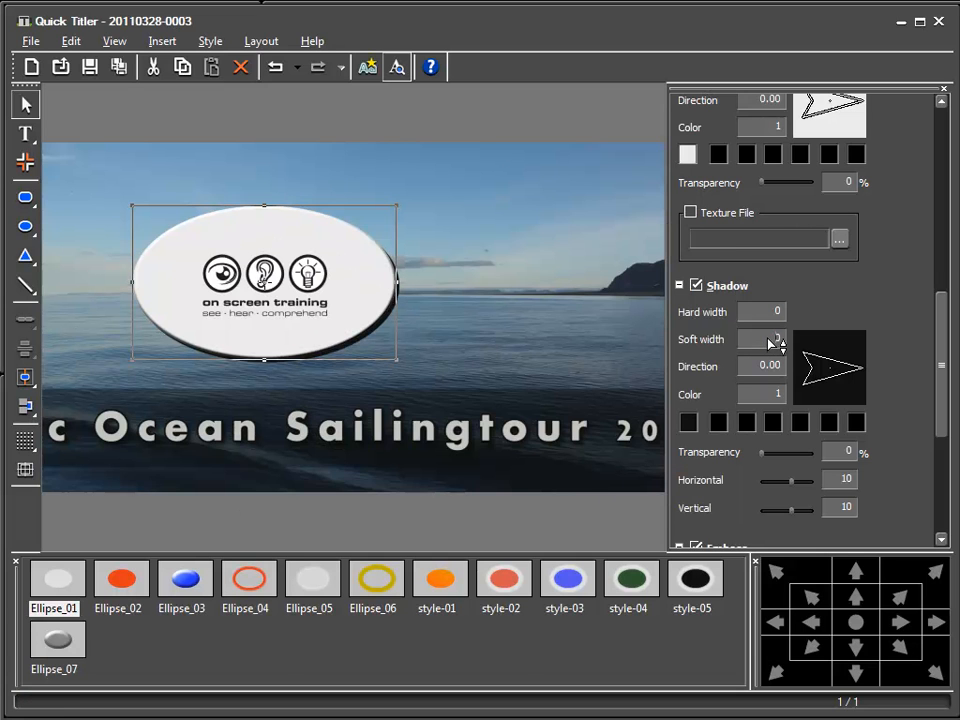
left_click_drag(769, 336, 770, 317)
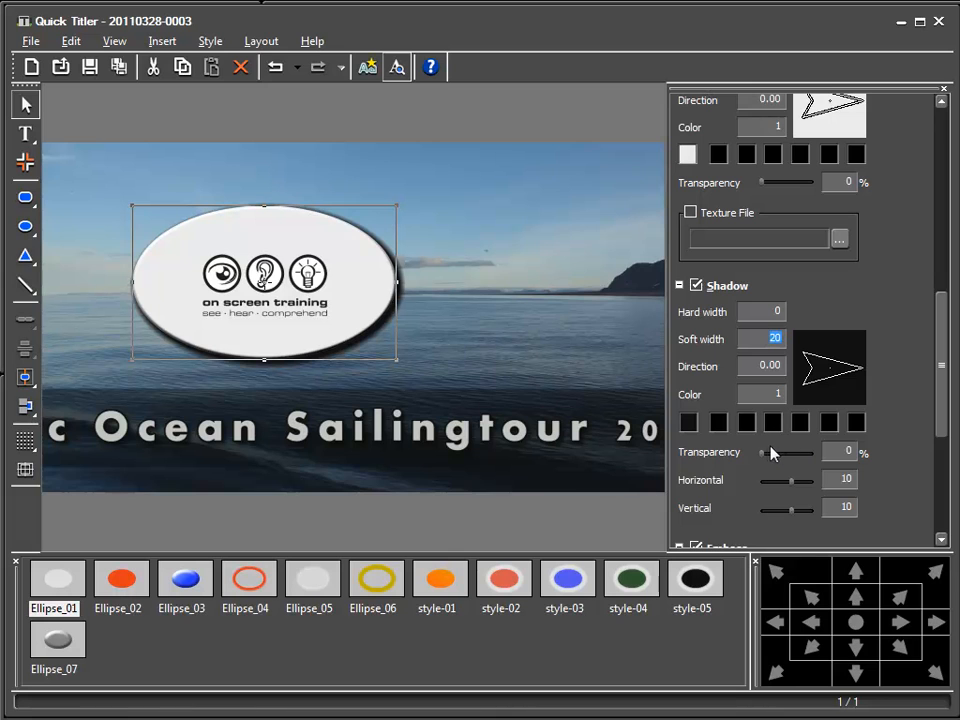
Set the transparency of the ellipse's shadow to 51 %.
left_click_drag(762, 453, 787, 460)
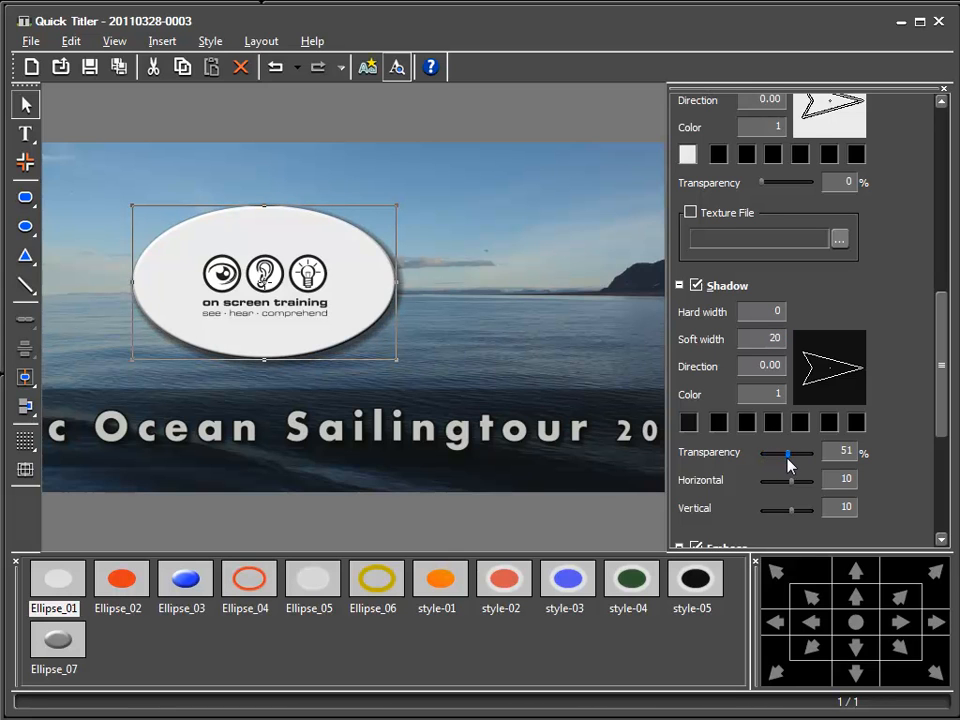
left_click(537, 303)
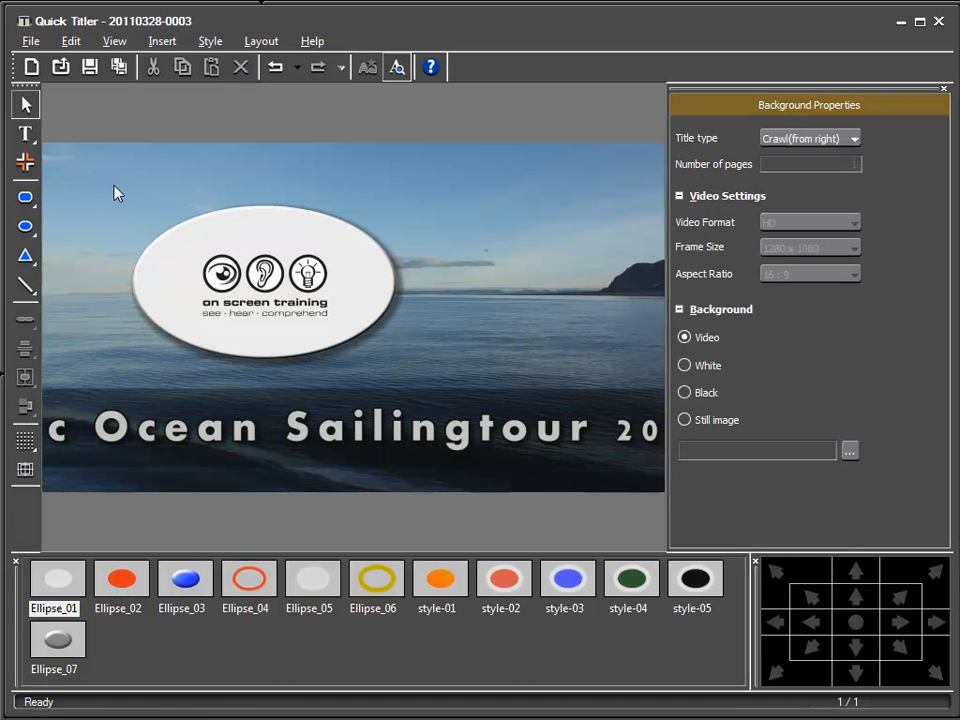
Move the logo and ellipse together to the lower-left corner of the picture, slightly past its left edge, checking the position against the safe-area guides.
left_click_drag(112, 185, 439, 382)
left_click_drag(379, 276, 272, 393)
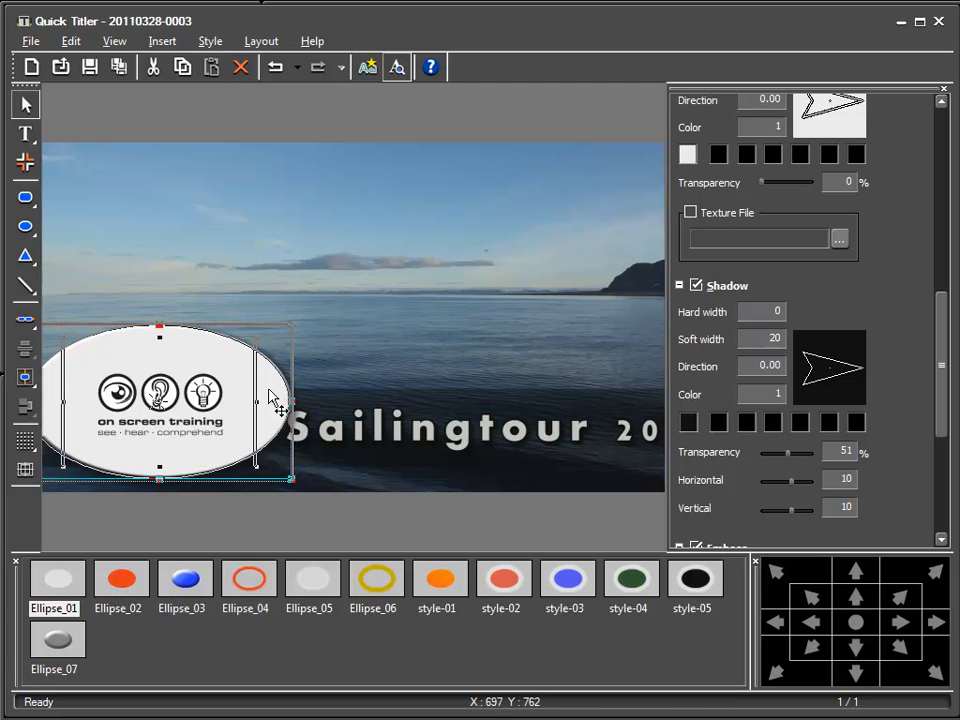
left_click(25, 469)
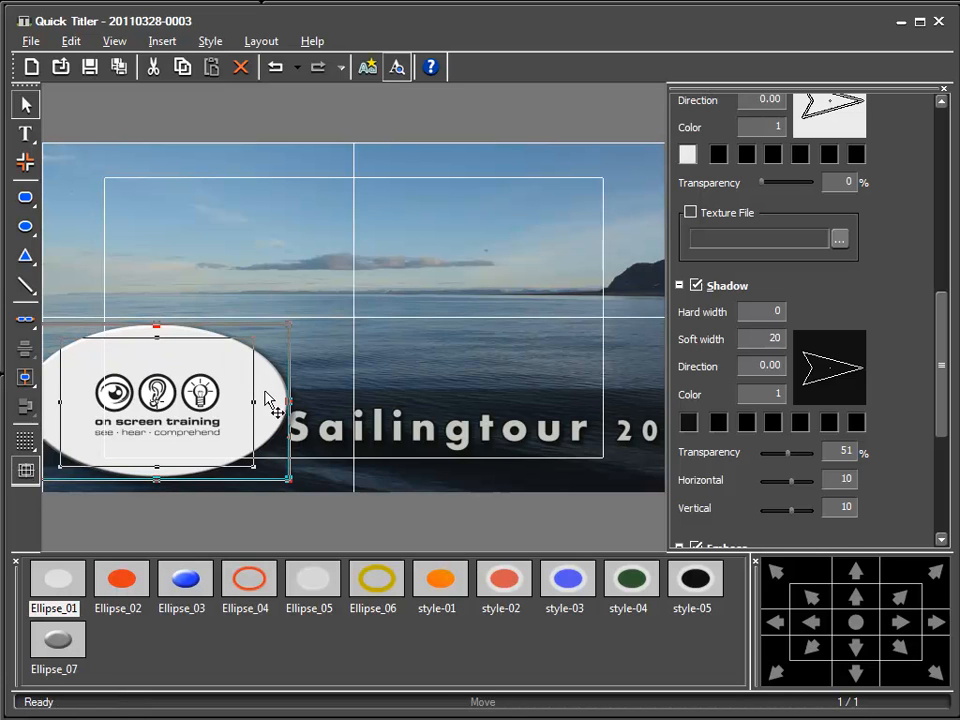
left_click_drag(270, 391, 249, 398)
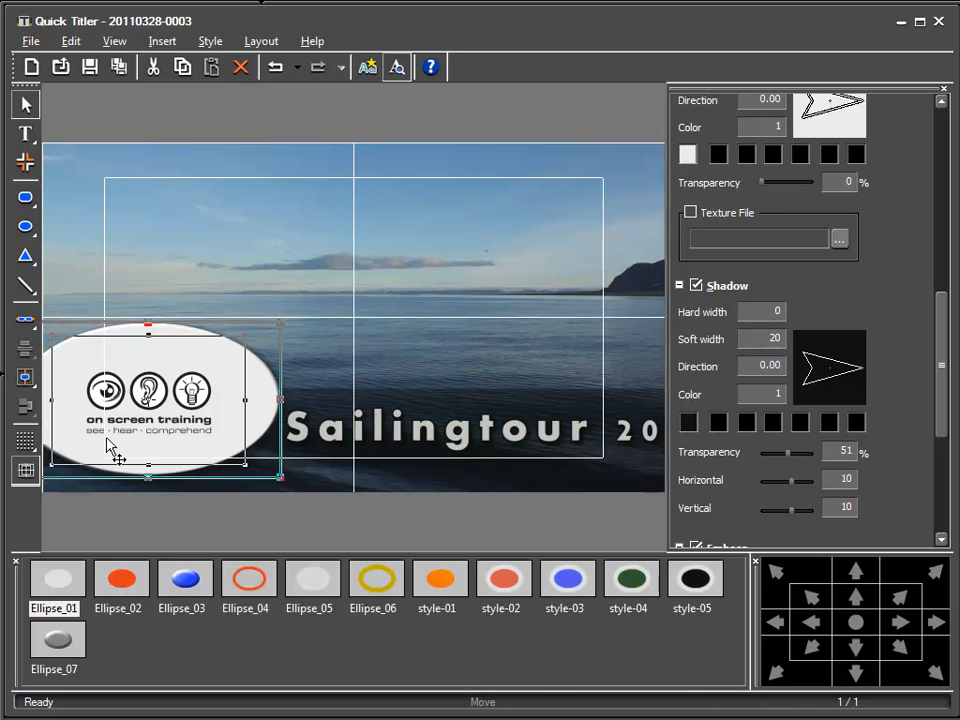
left_click(27, 472)
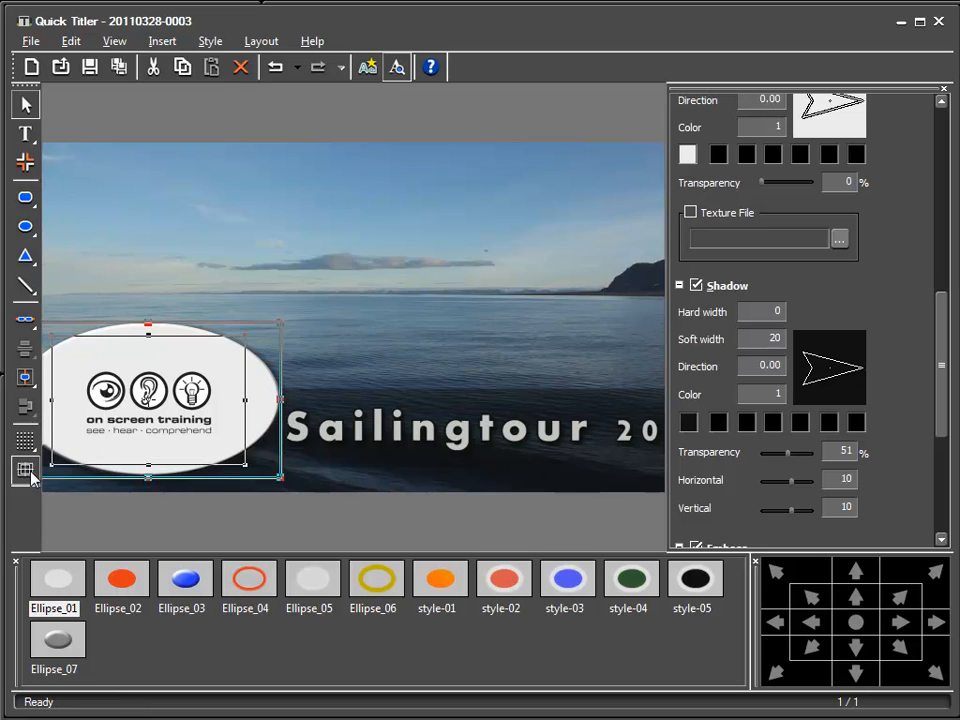
left_click(409, 282)
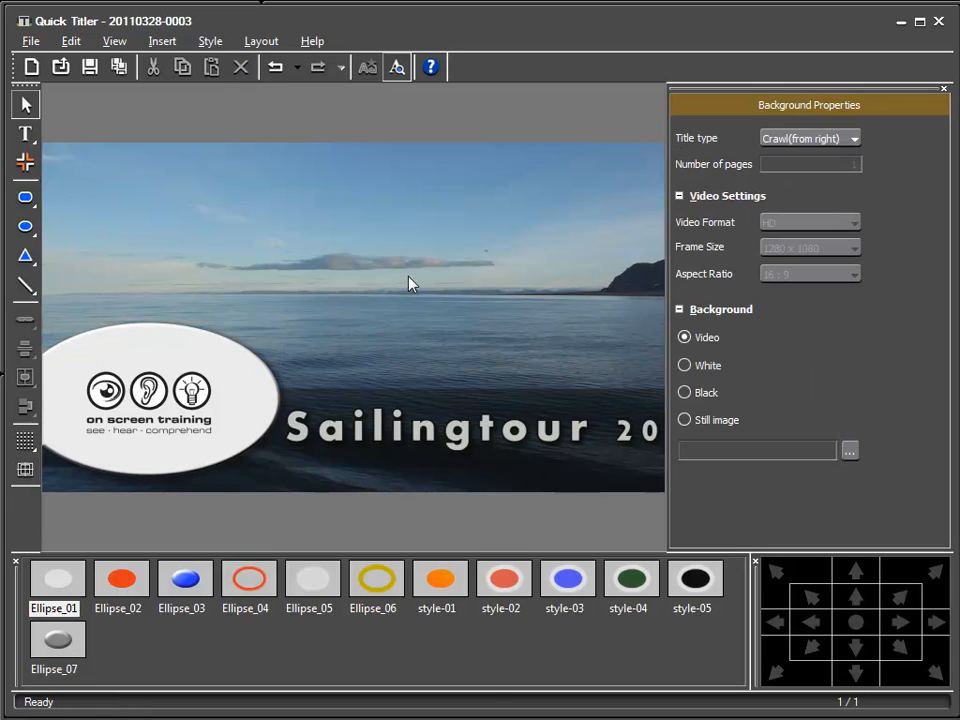
Save the finished logo title and save the EDIUS project.
left_click(95, 73)
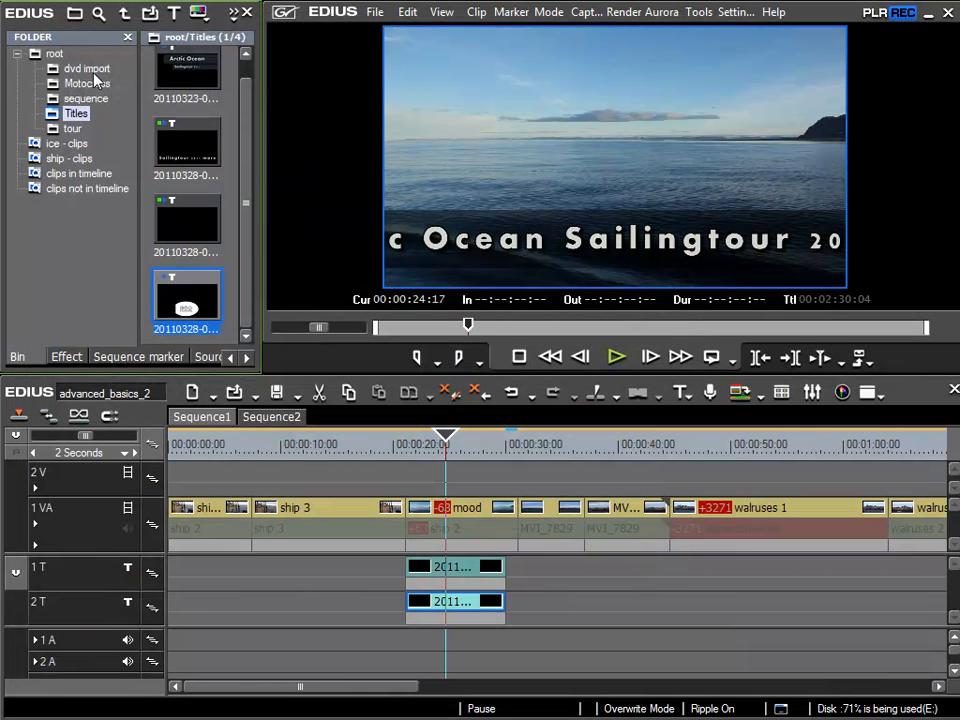
left_click(374, 12)
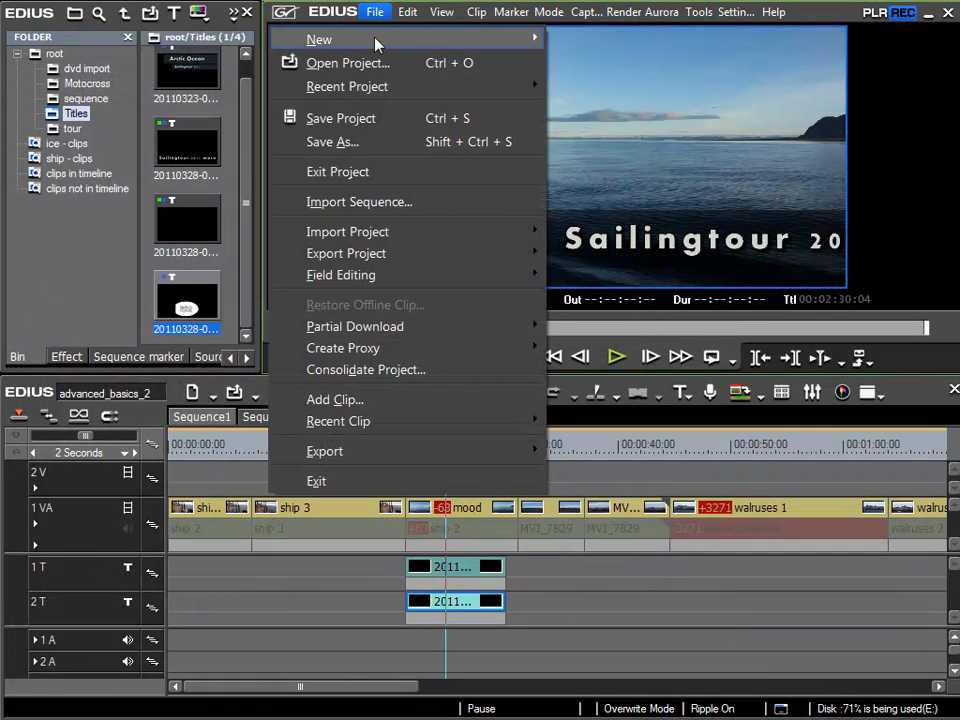
left_click(368, 120)
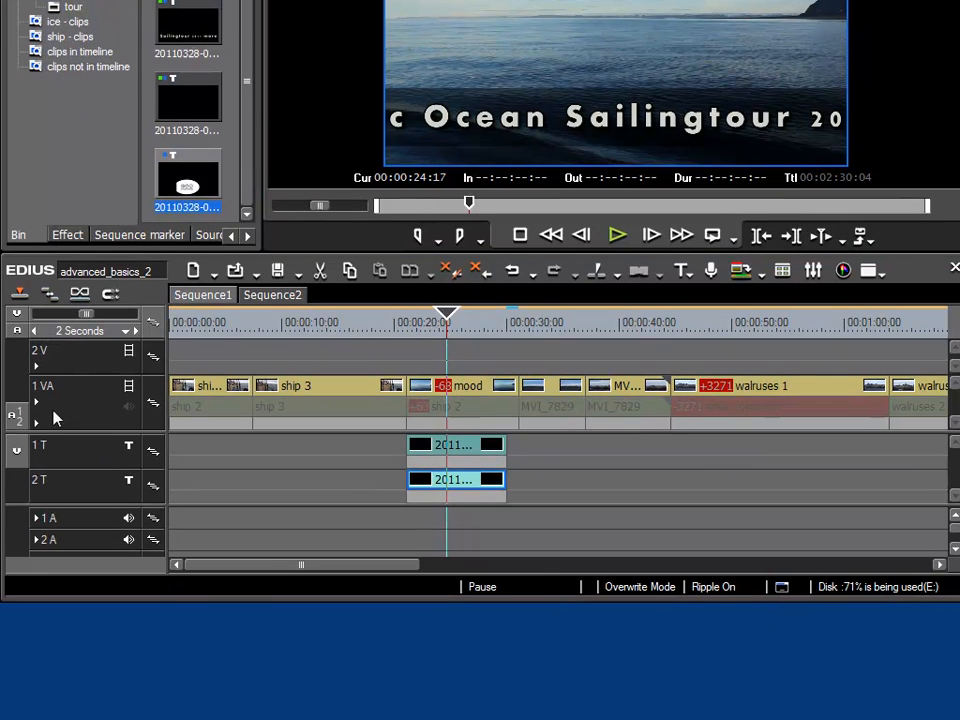
Add one T track with the Below option at title track 1T and enlarge the title track area to show all title tracks.
right_click(78, 457)
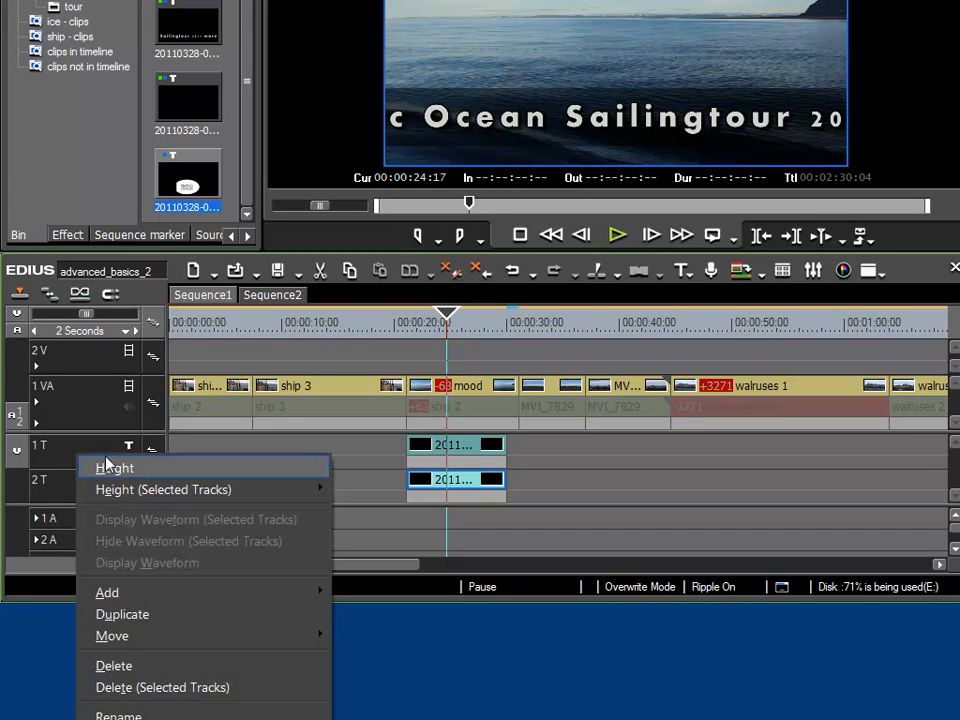
mouse_move(150, 593)
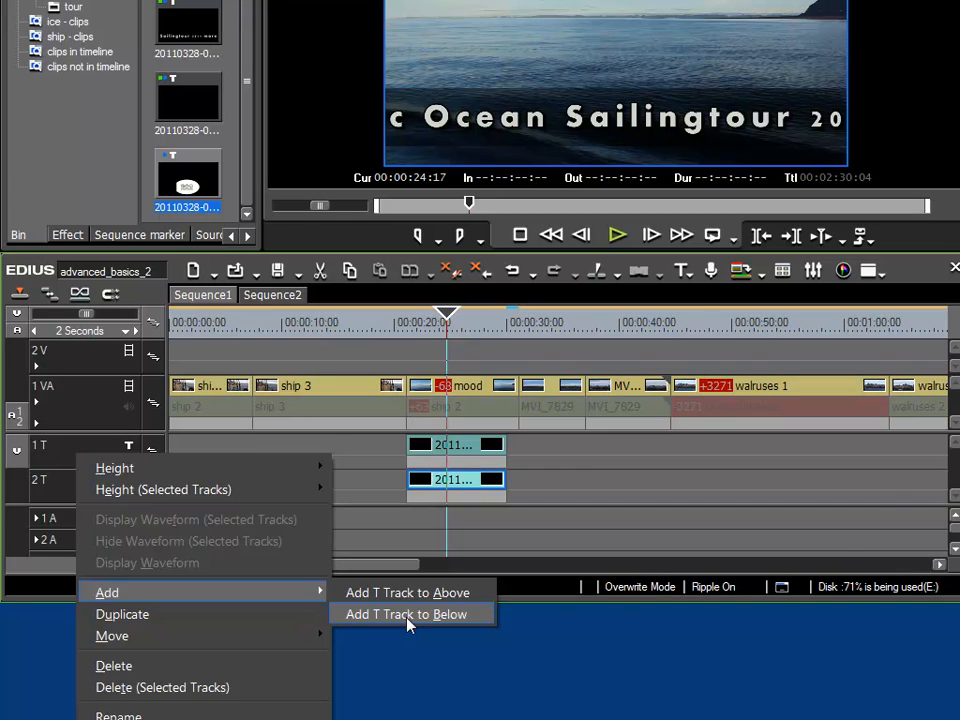
left_click(407, 614)
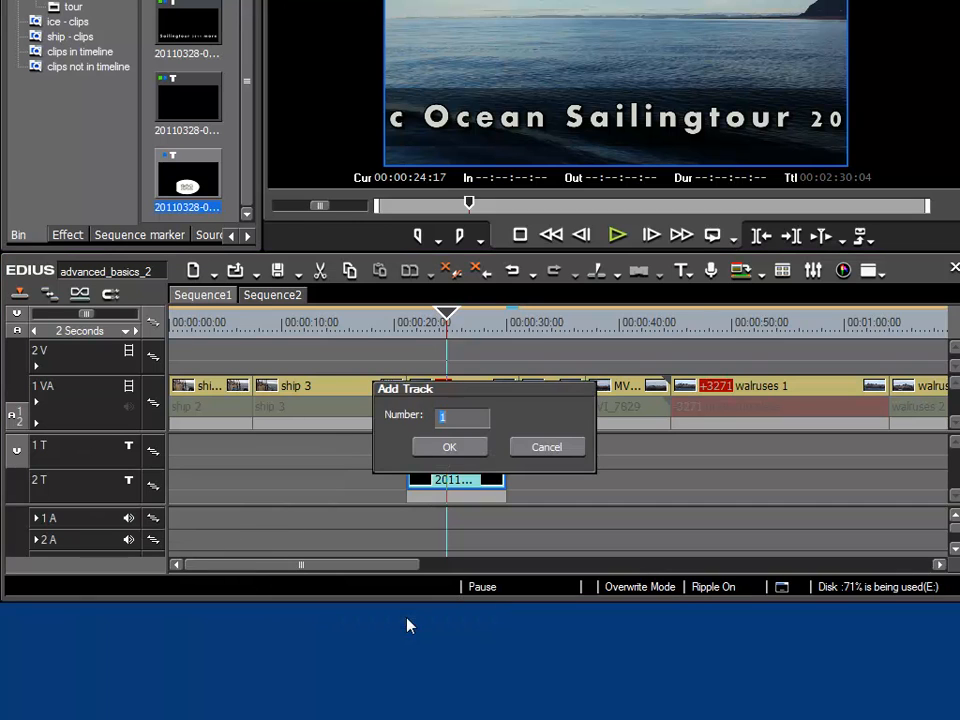
left_click(452, 452)
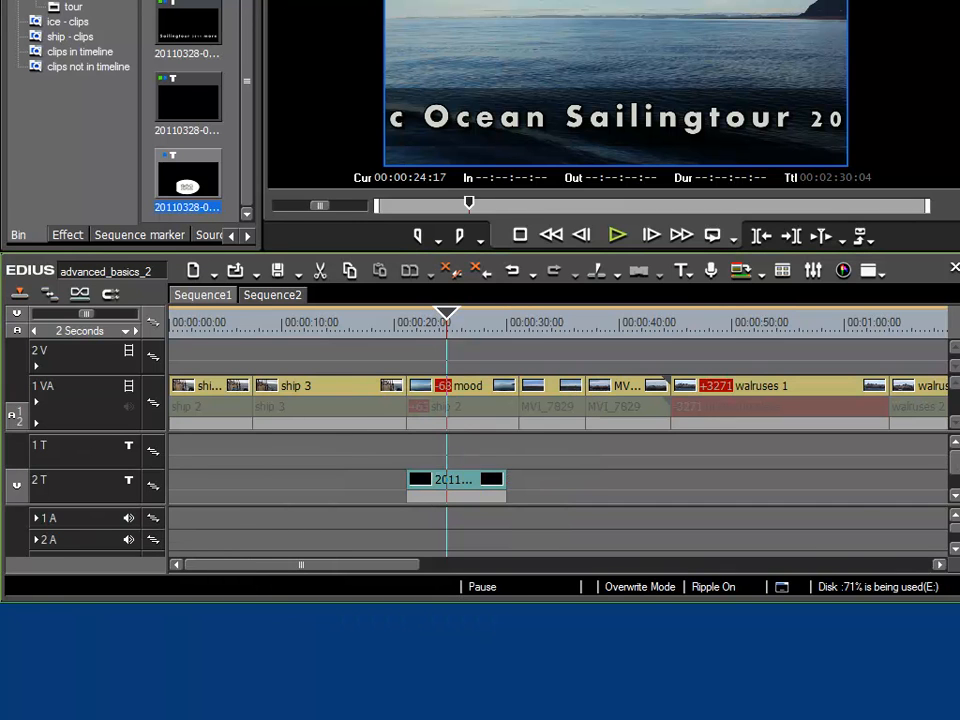
left_click_drag(842, 574, 842, 575)
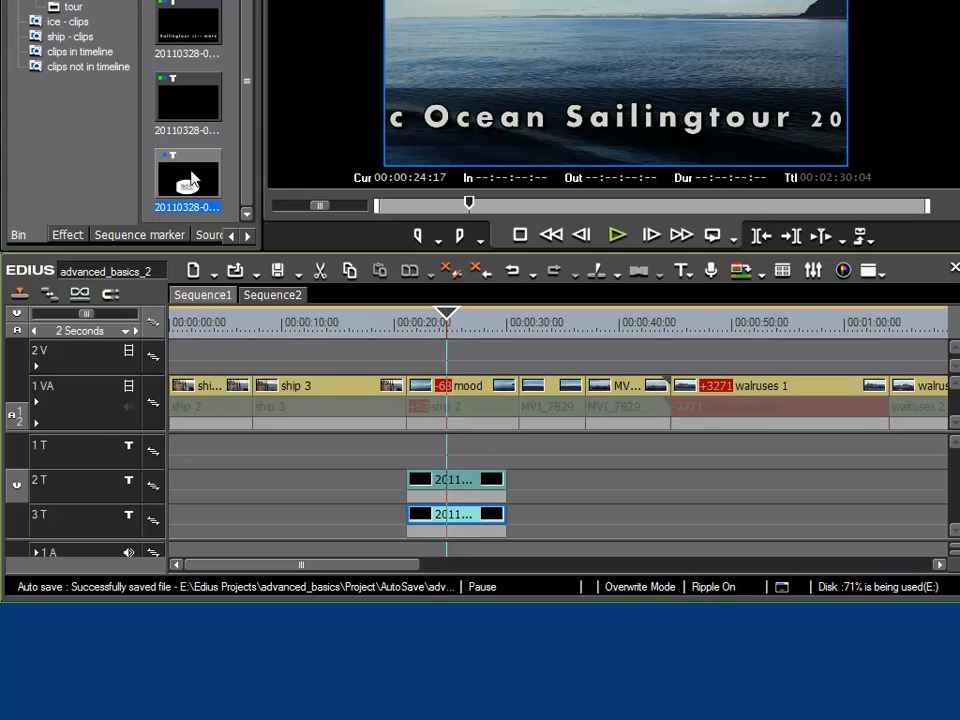
Patch the title source to track 1T, place the logo title there in line with the existing title clips, and scrub through it.
left_click_drag(191, 180, 236, 204)
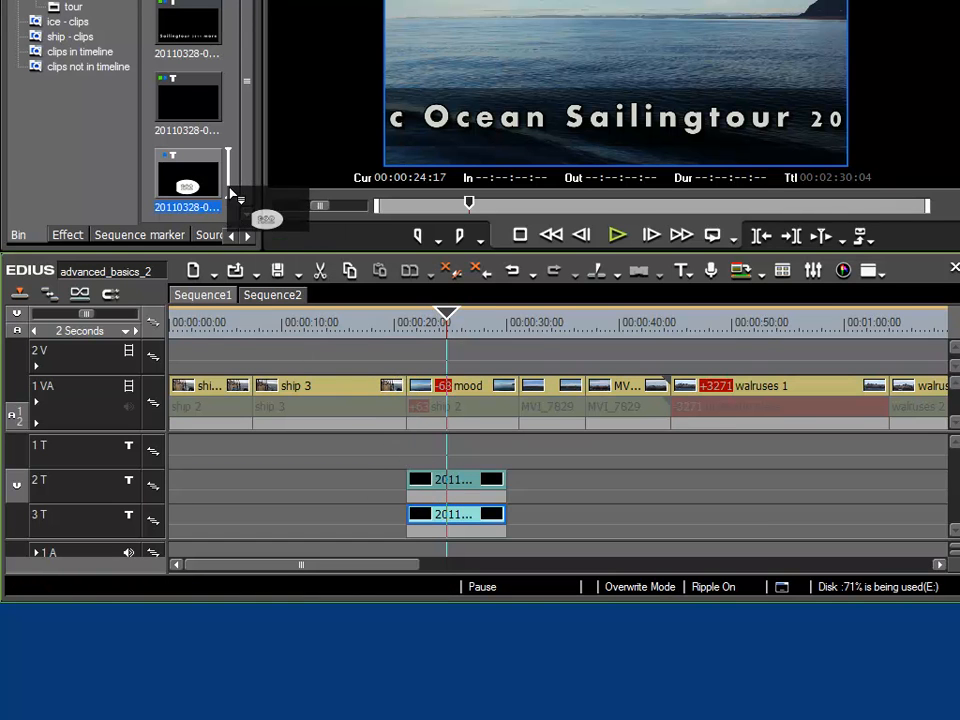
left_click(22, 496)
left_click_drag(22, 500, 26, 456)
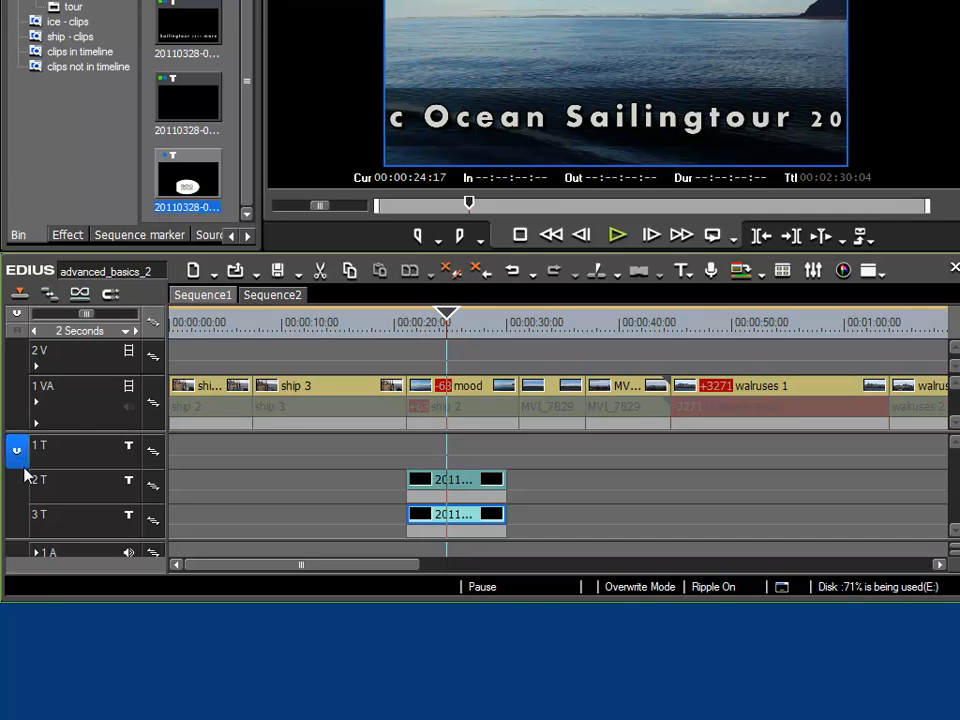
left_click_drag(180, 188, 505, 454)
left_click_drag(432, 330, 474, 336)
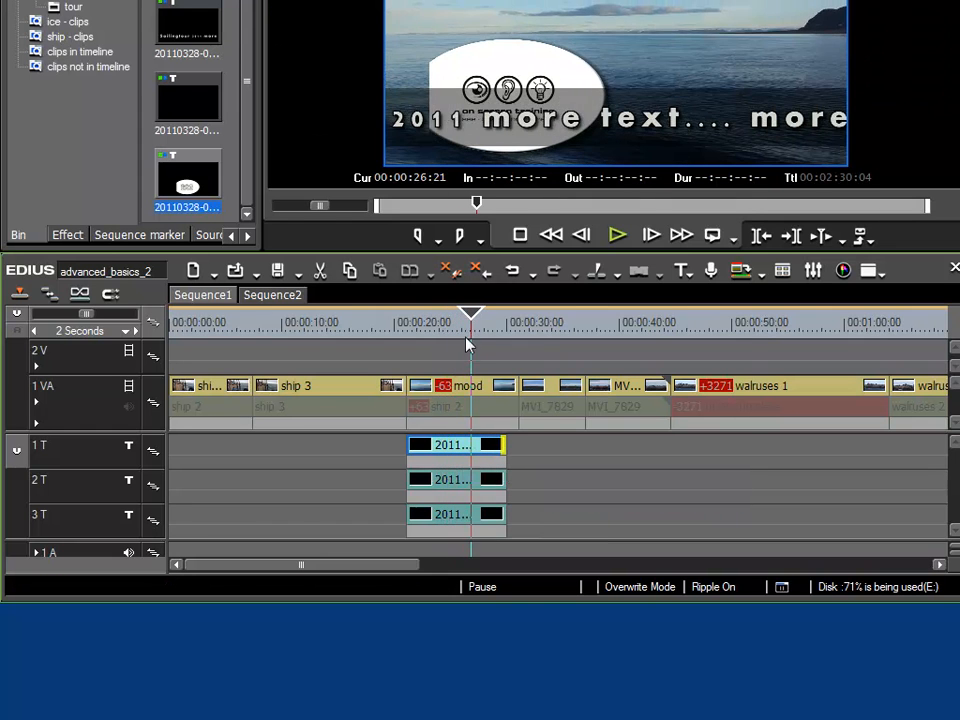
Reopen the logo title from the timeline, change its title type to Still, and save it.
double_click(455, 451)
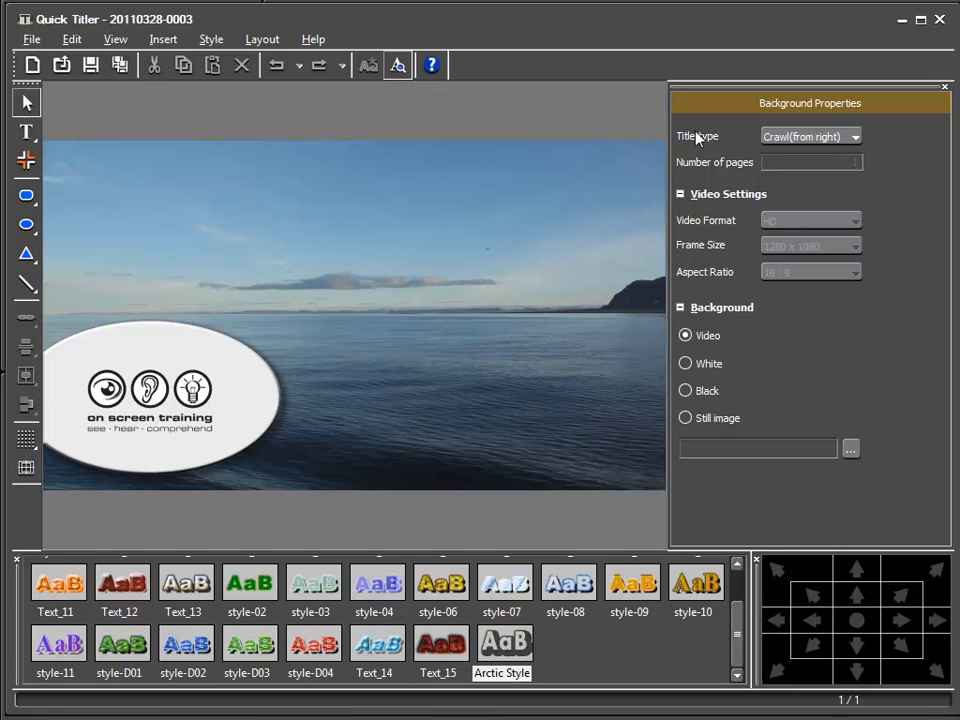
left_click(810, 137)
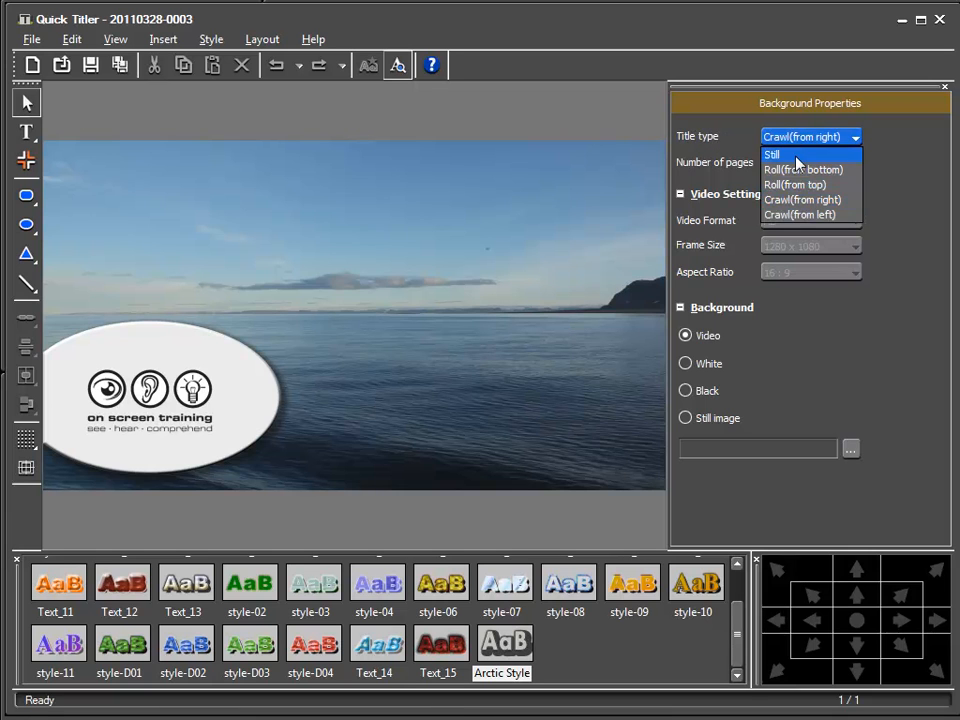
left_click(802, 153)
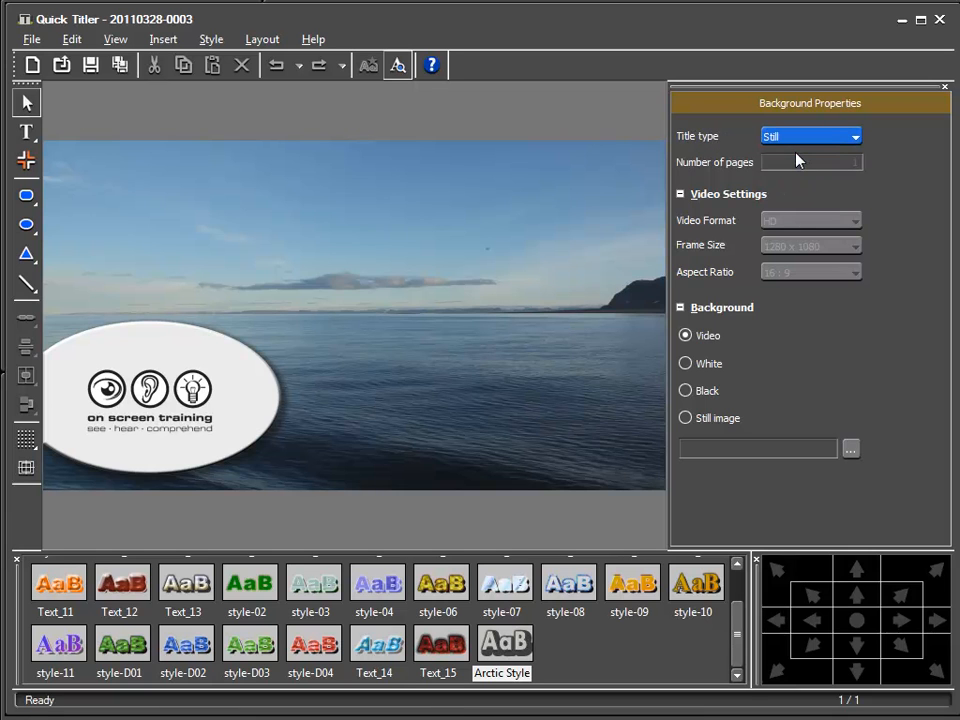
left_click(90, 65)
left_click_drag(435, 447, 448, 447)
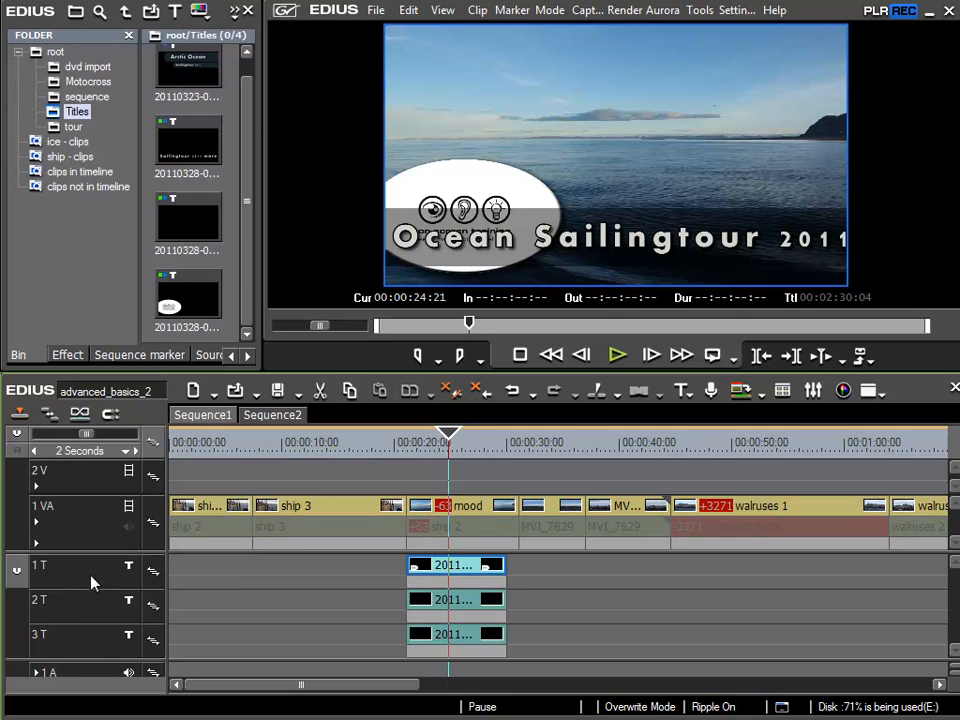
Move the logo's title track beneath the other two title tracks and play the sequence from the start of the titles.
left_click_drag(76, 576, 92, 643)
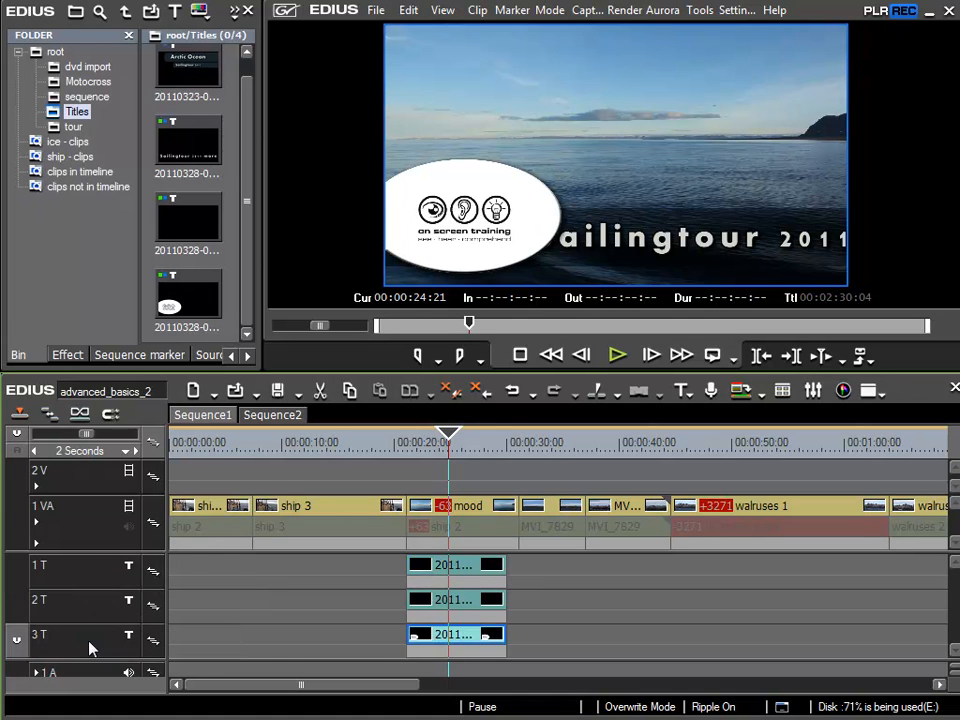
left_click(413, 455)
key("space")
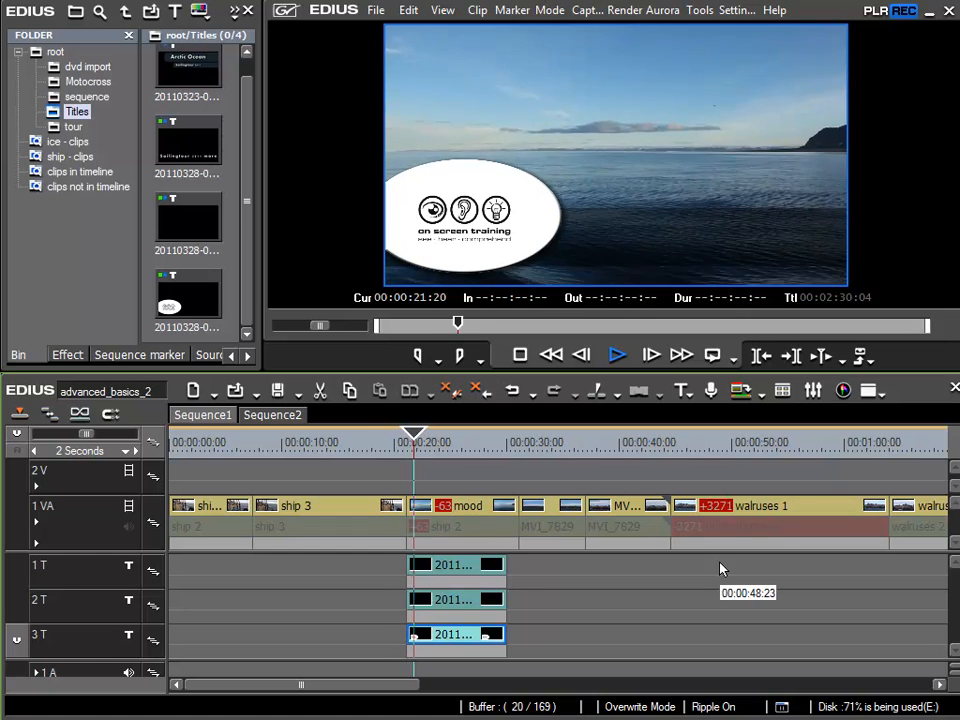